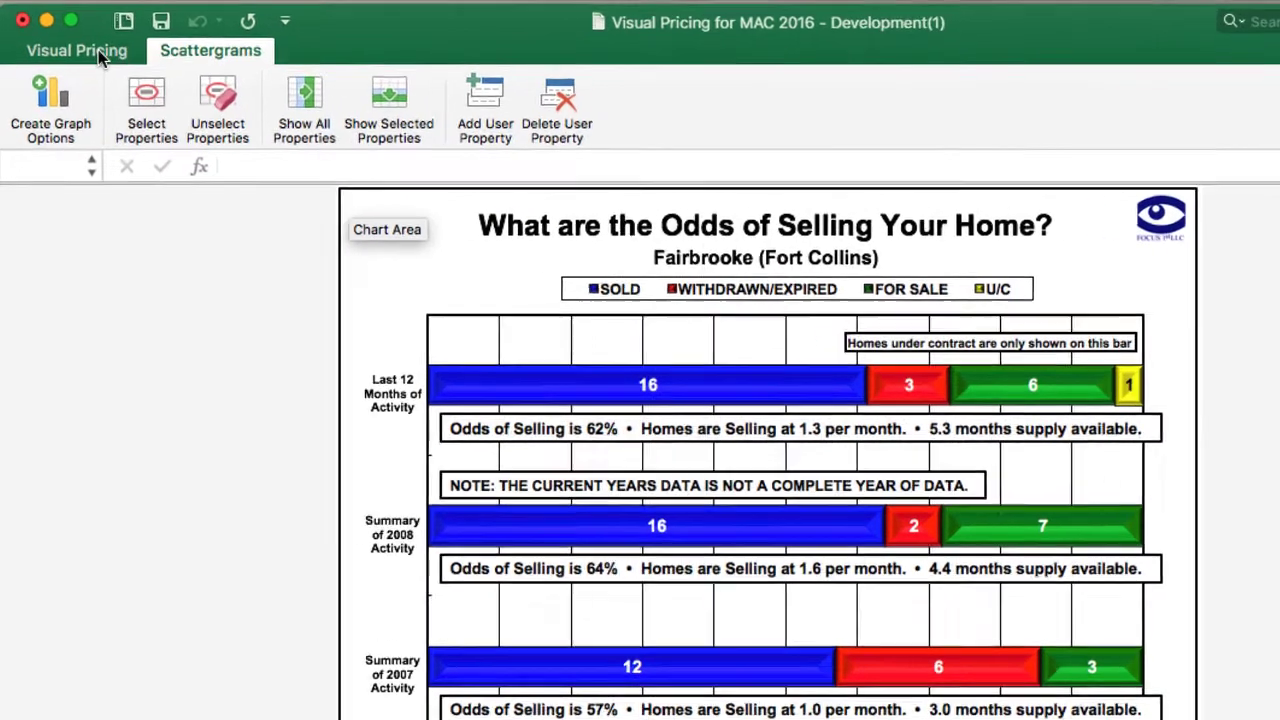
# Open the 'Activity in Fairbrooke (Fort Collins)' pricing data sheet with the Scattergrams tools showing.
pyautogui.click(82, 62)
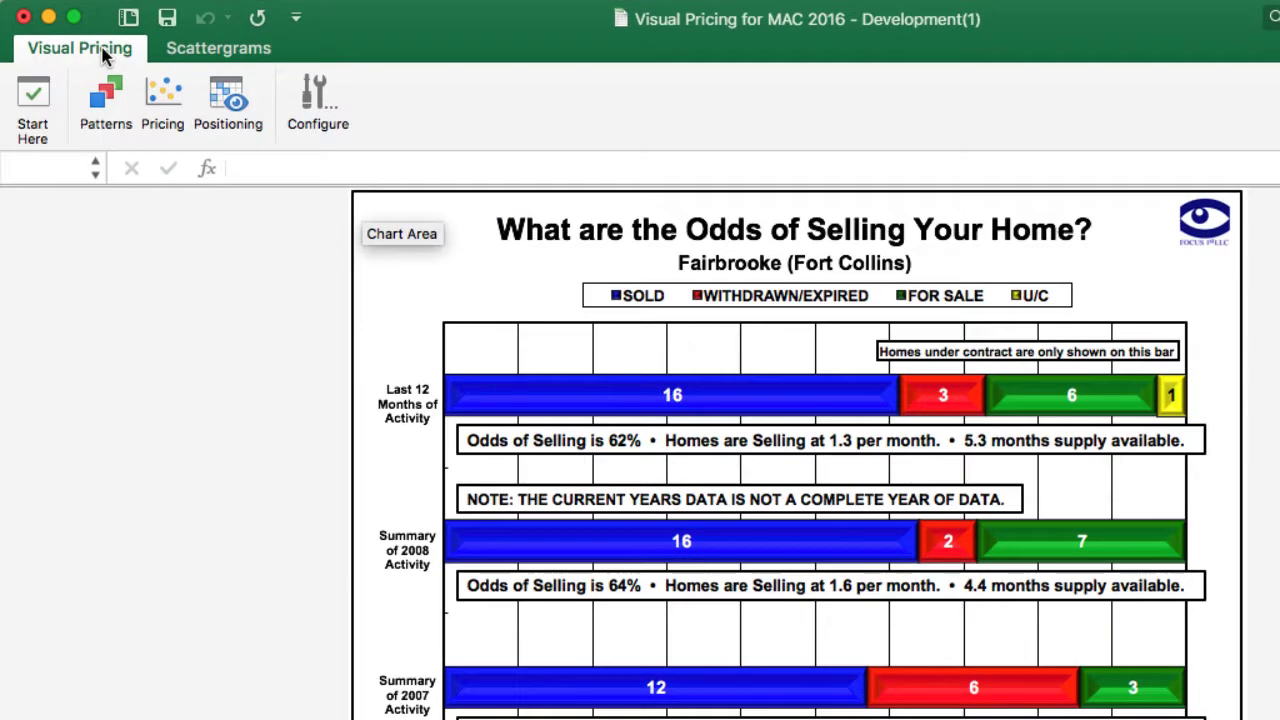
pyautogui.click(168, 117)
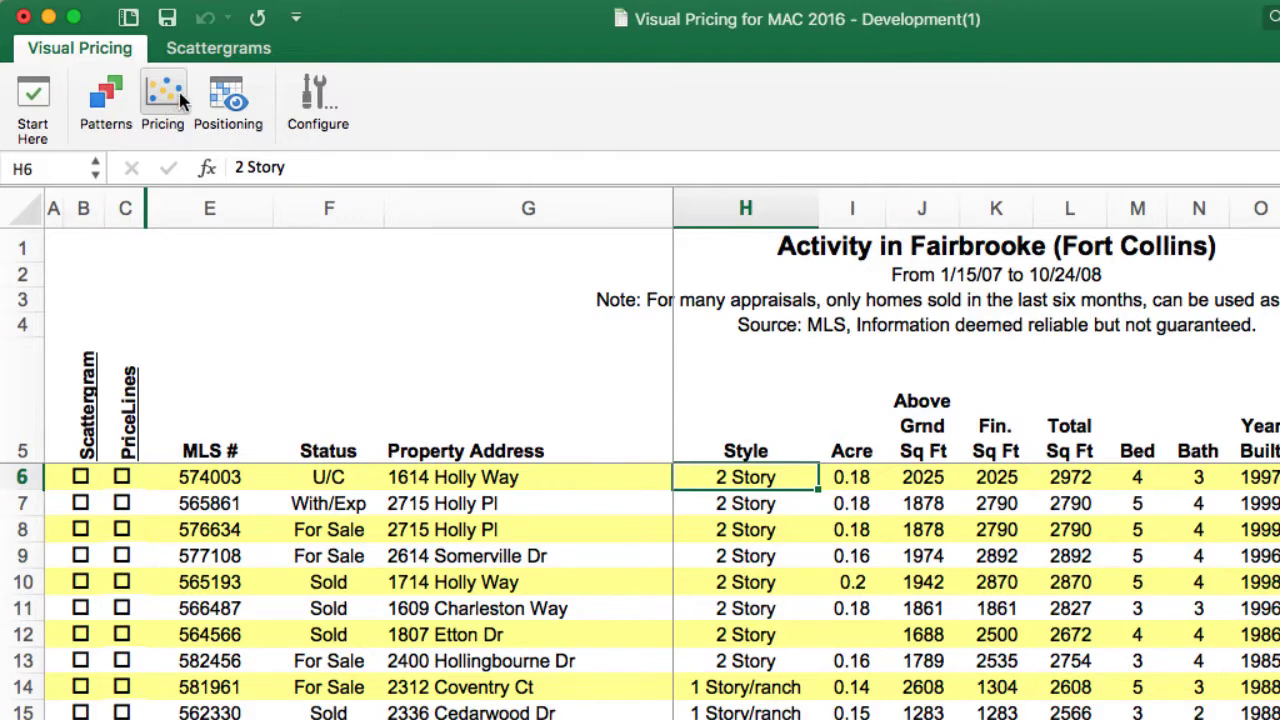
pyautogui.click(226, 57)
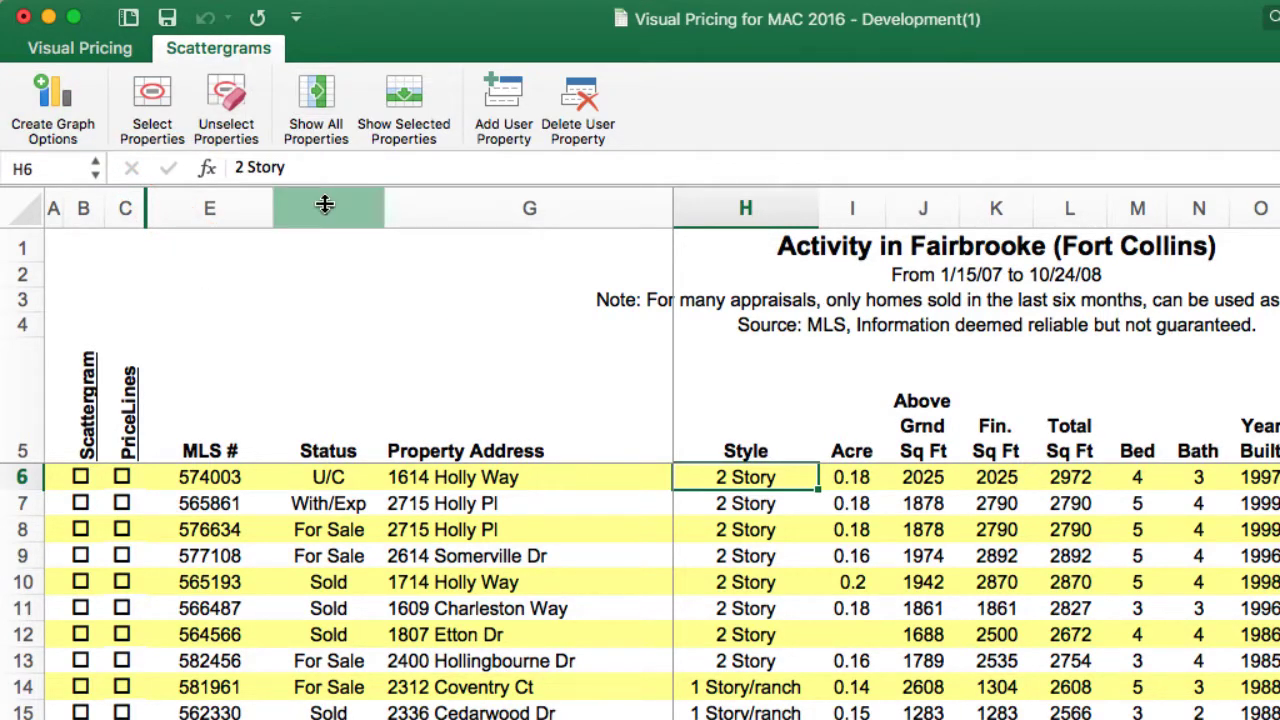
# Set the Off Market Date filter to 1/24/08 and mark all matching sold properties for the scattergram.
pyautogui.click(66, 116)
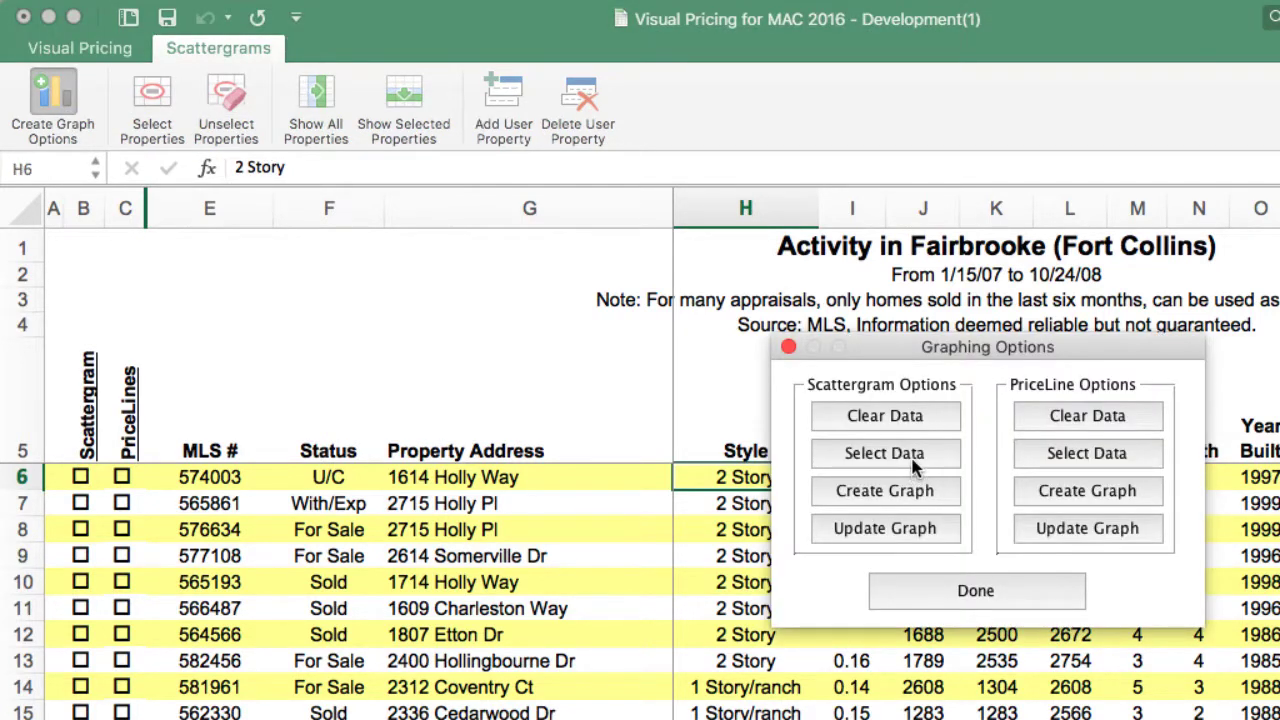
pyautogui.click(913, 464)
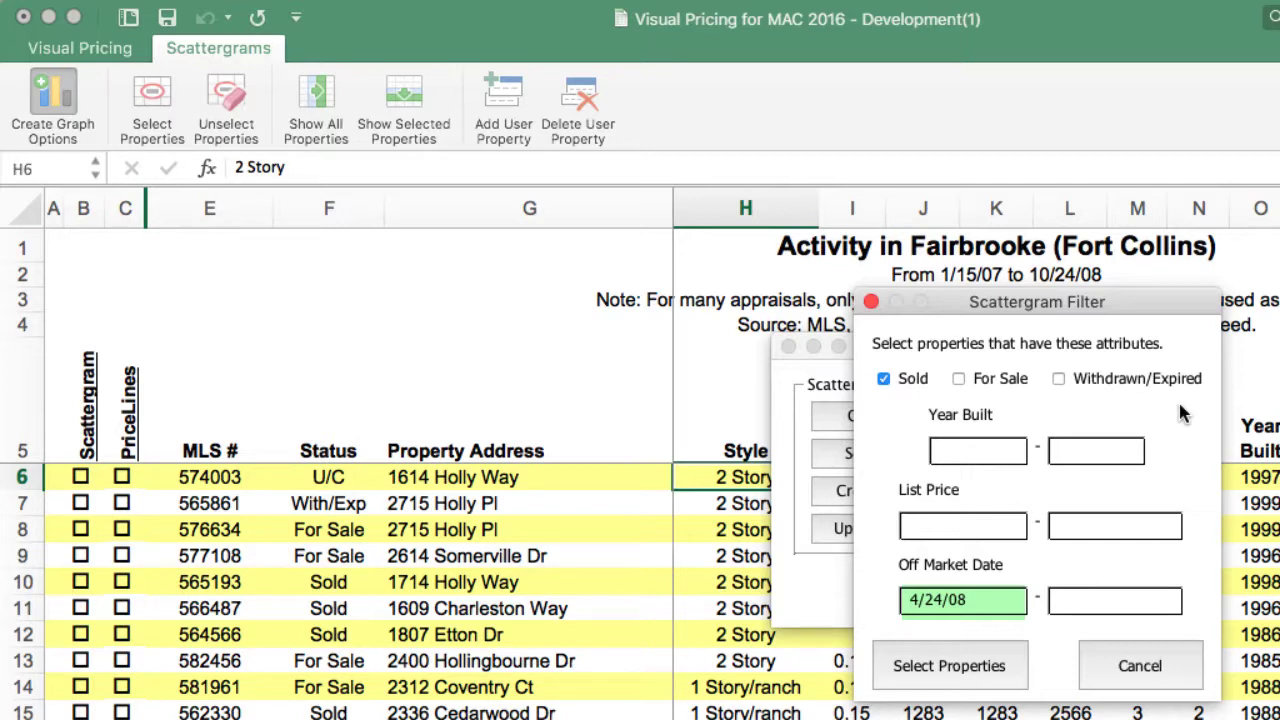
pyautogui.click(916, 598)
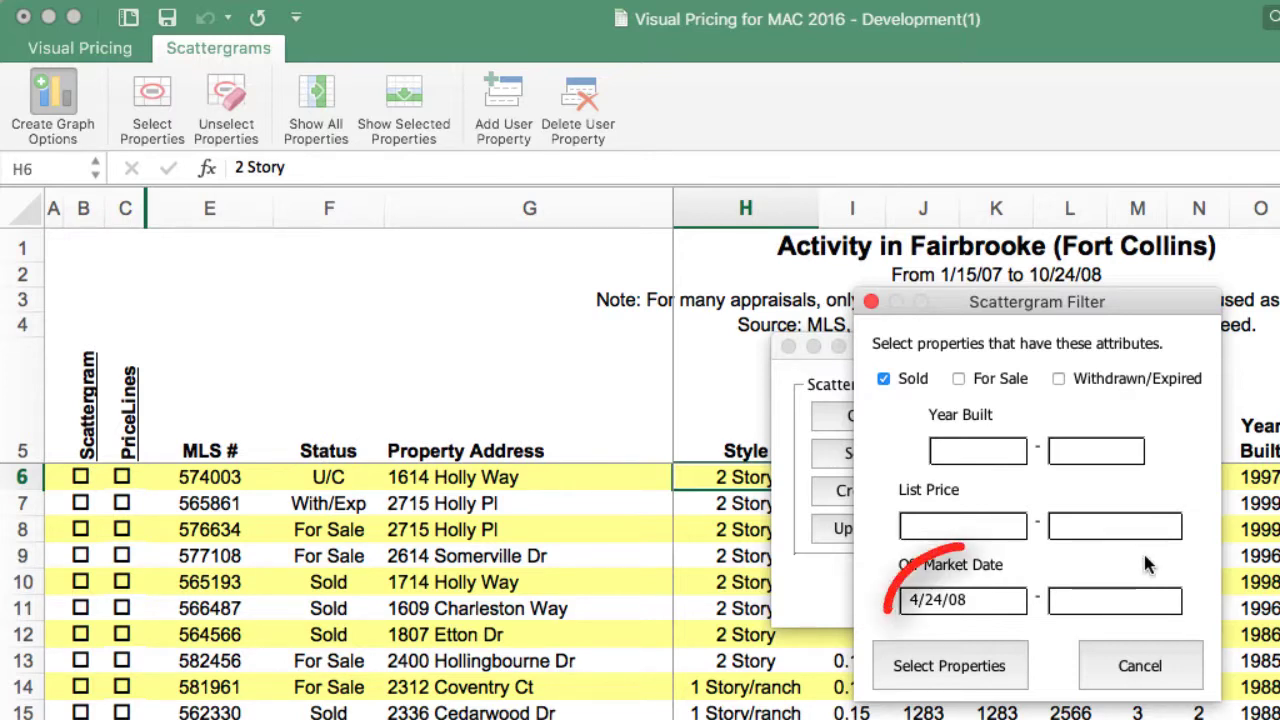
pyautogui.press('BackSpace')
pyautogui.write('1')
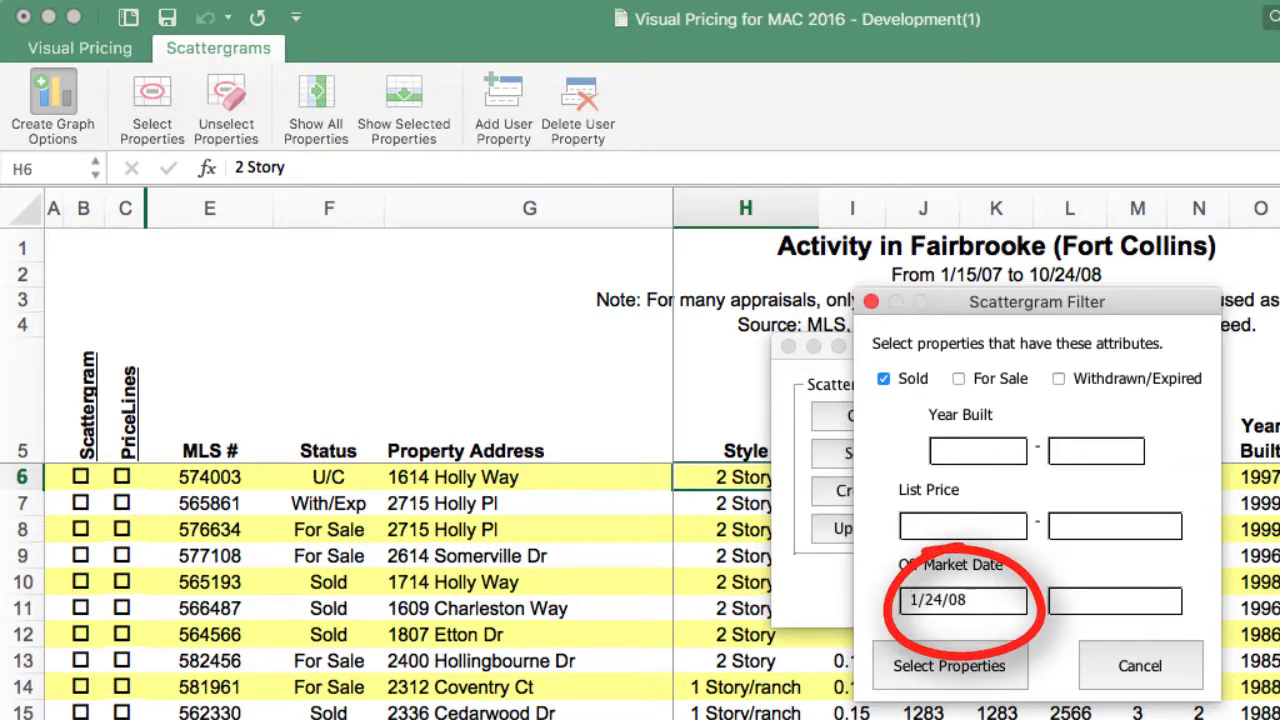
pyautogui.click(950, 666)
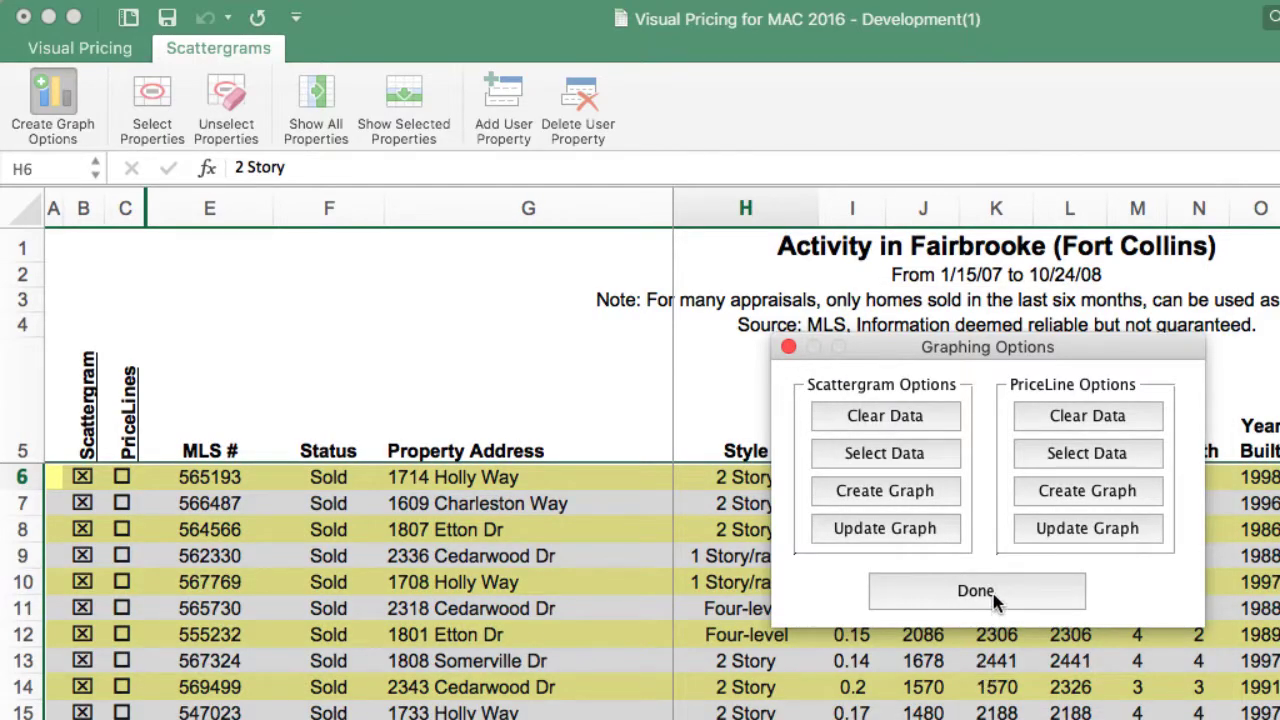
pyautogui.click(990, 592)
pyautogui.click(973, 600)
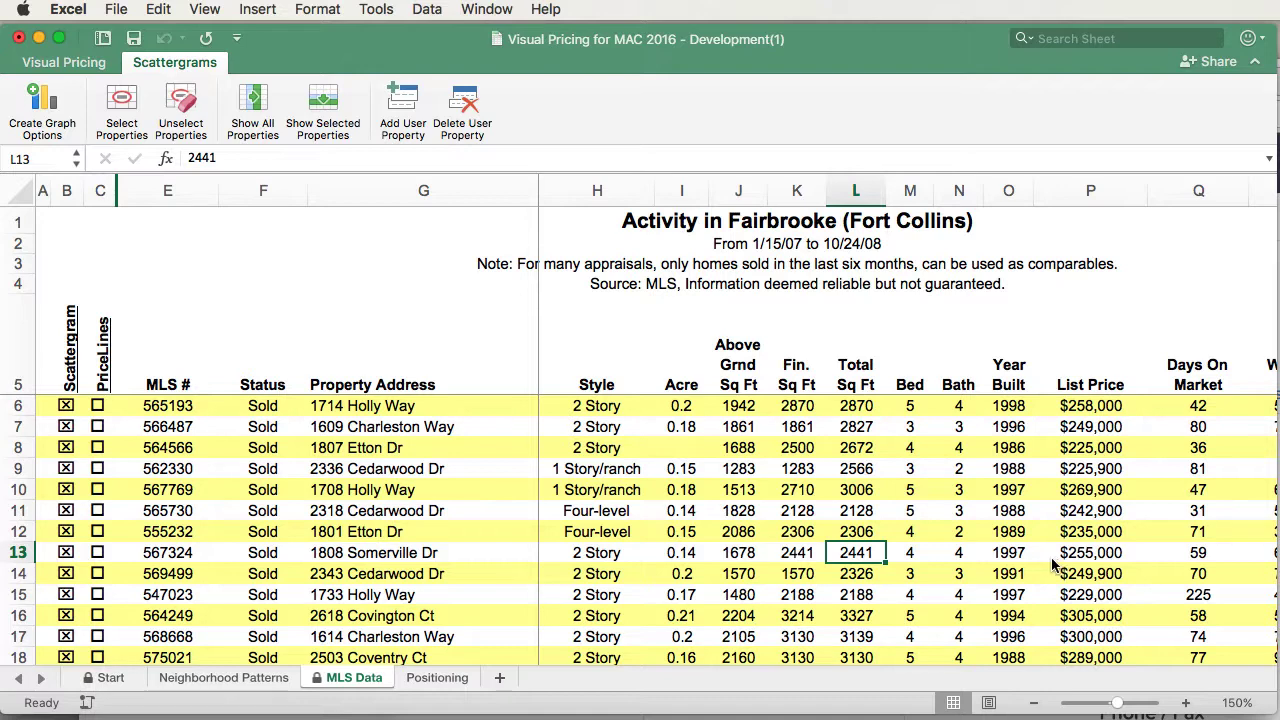
# Sort by Style and unselect the 1 Story/ranch homes from the scattergram.
pyautogui.click(593, 389)
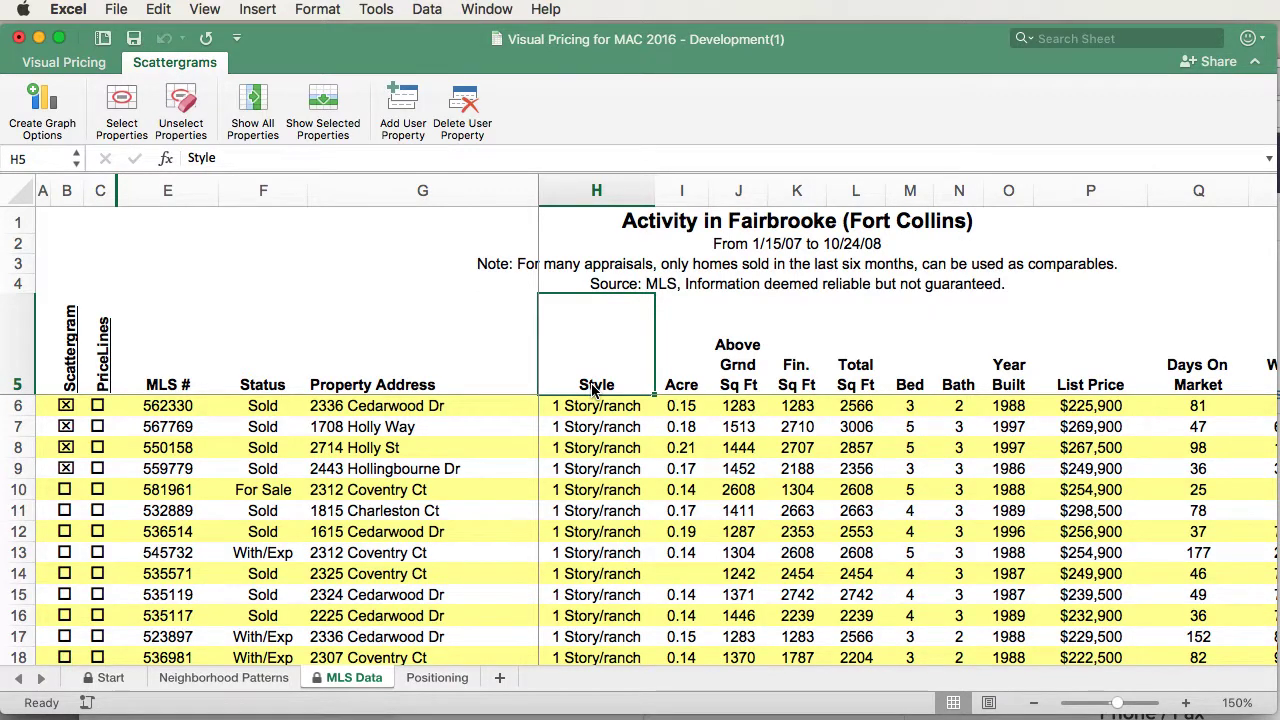
pyautogui.moveTo(65, 406); pyautogui.dragTo(66, 505)
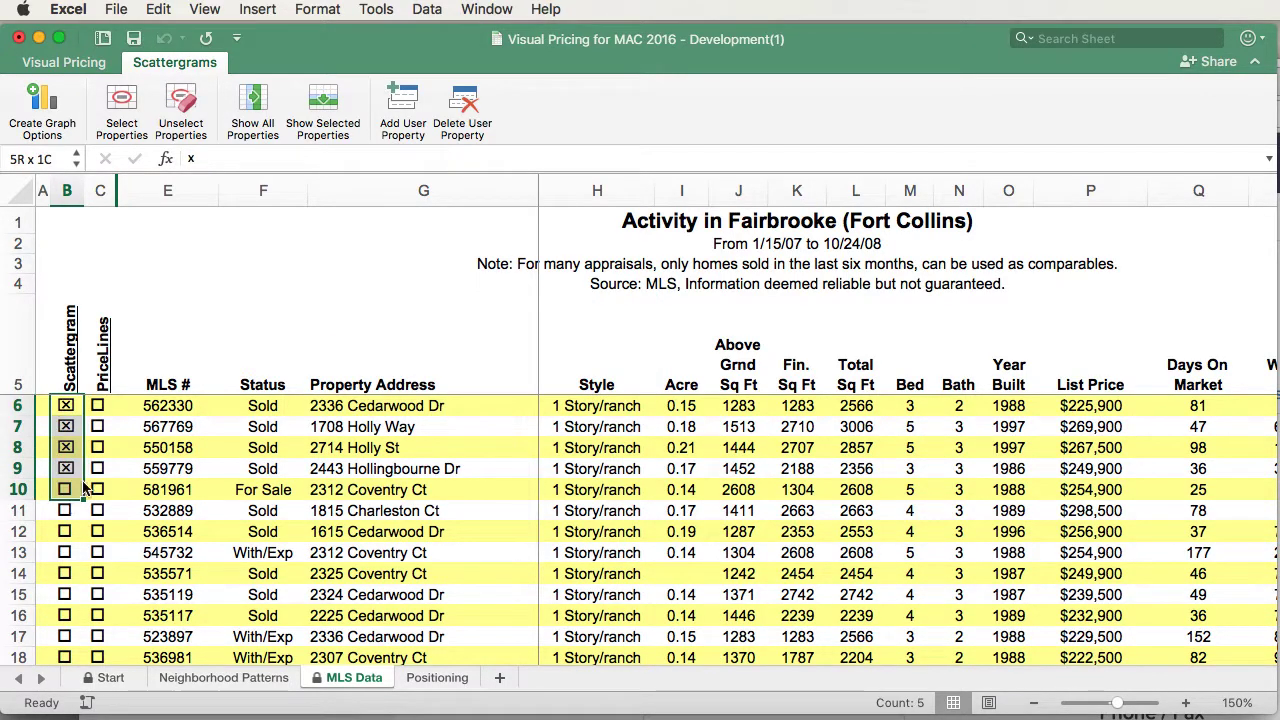
pyautogui.click(183, 110)
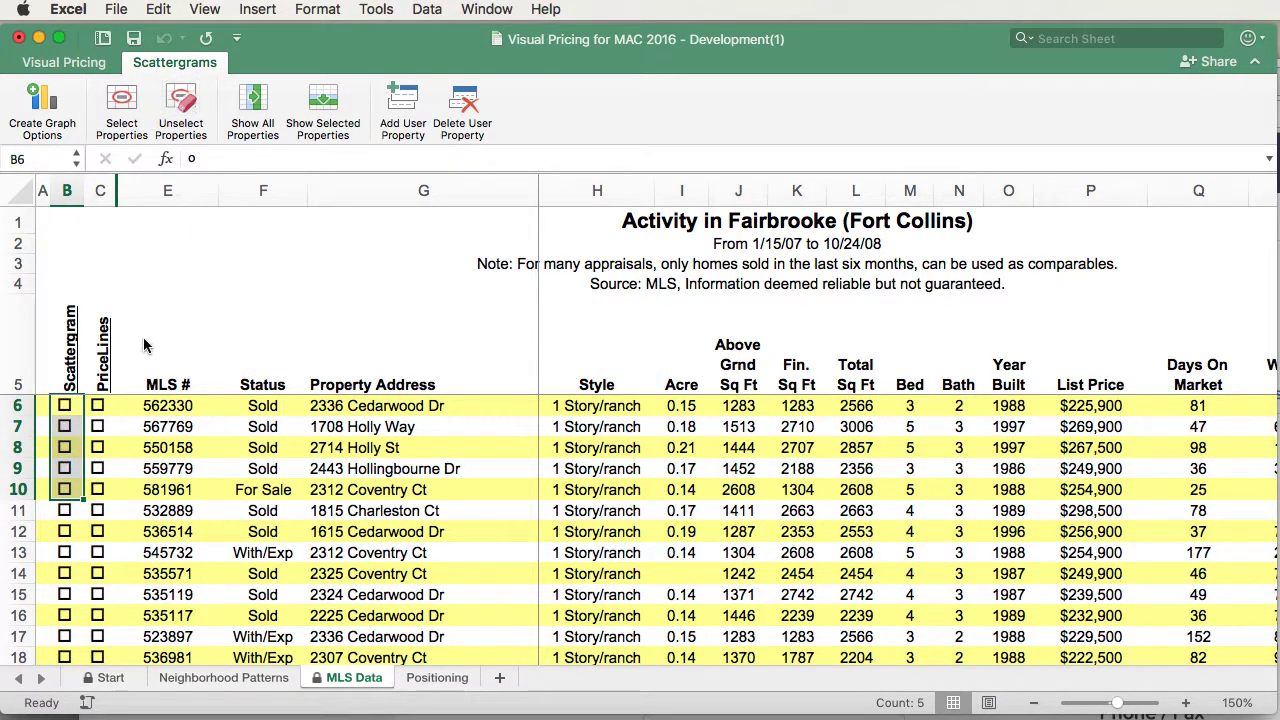
# Sort marked properties first and unselect the two Four-level homes from the scattergram.
pyautogui.click(70, 375)
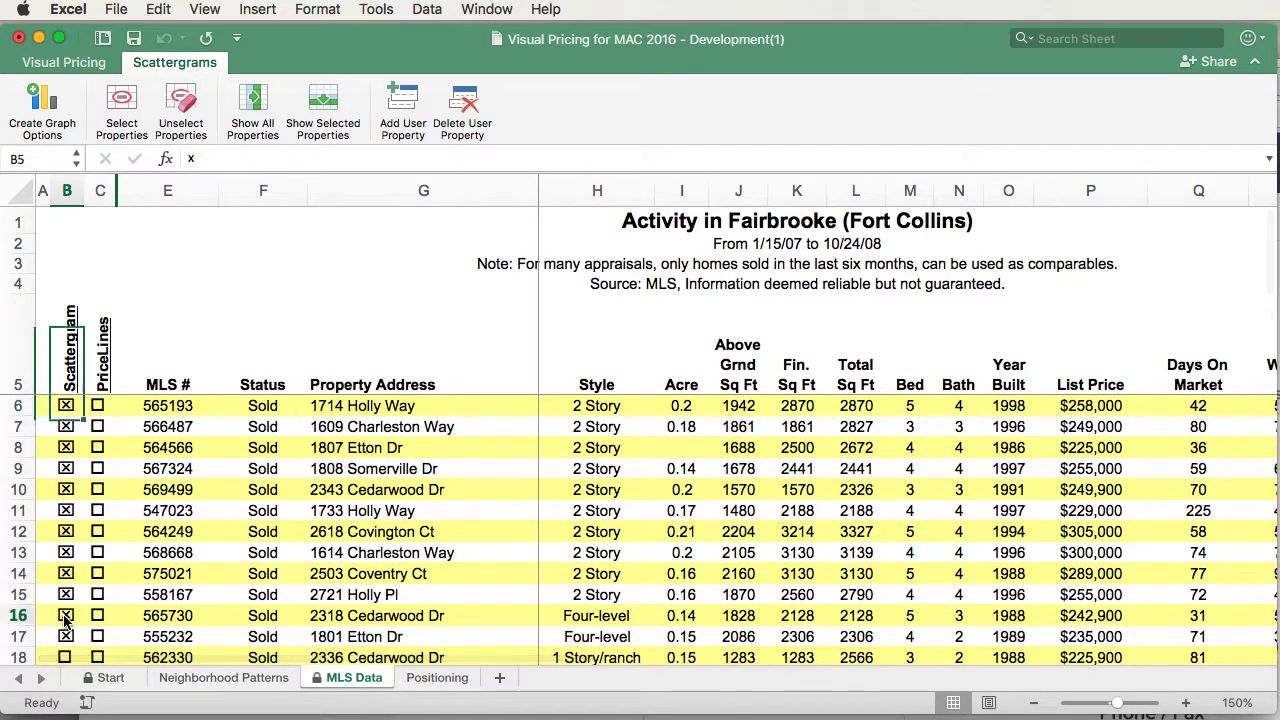
pyautogui.moveTo(65, 617); pyautogui.dragTo(65, 637)
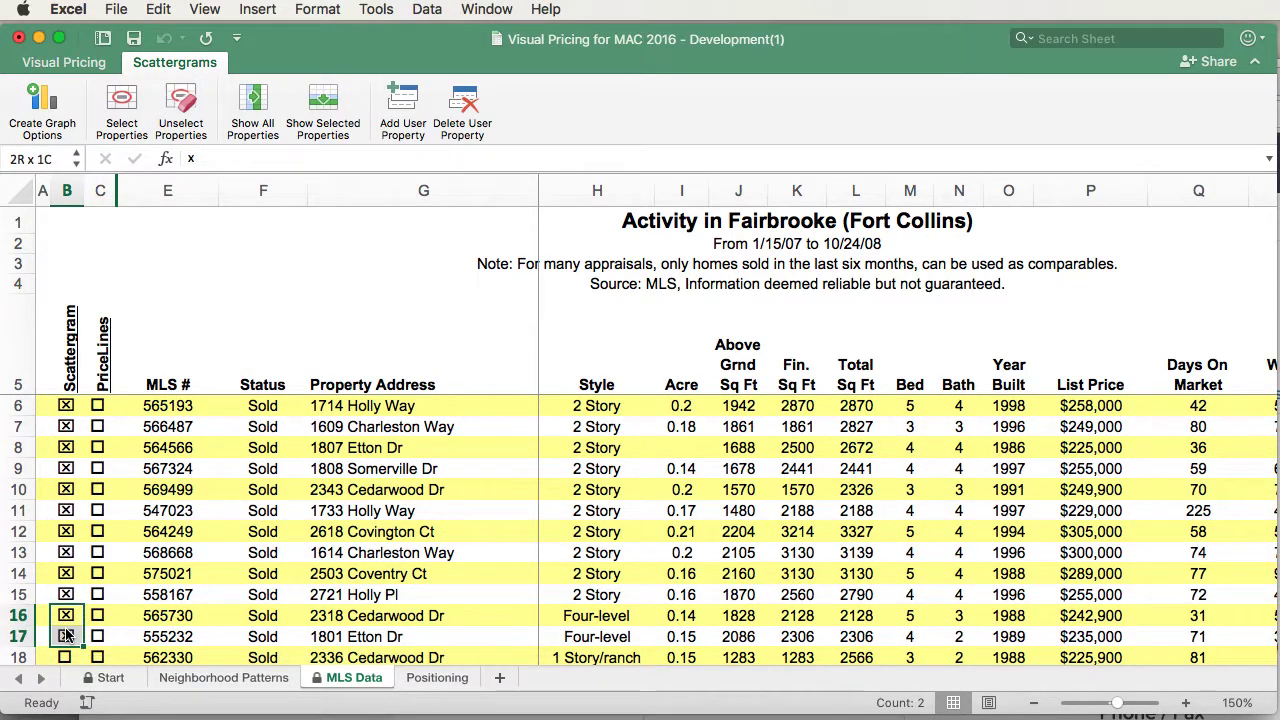
pyautogui.click(183, 115)
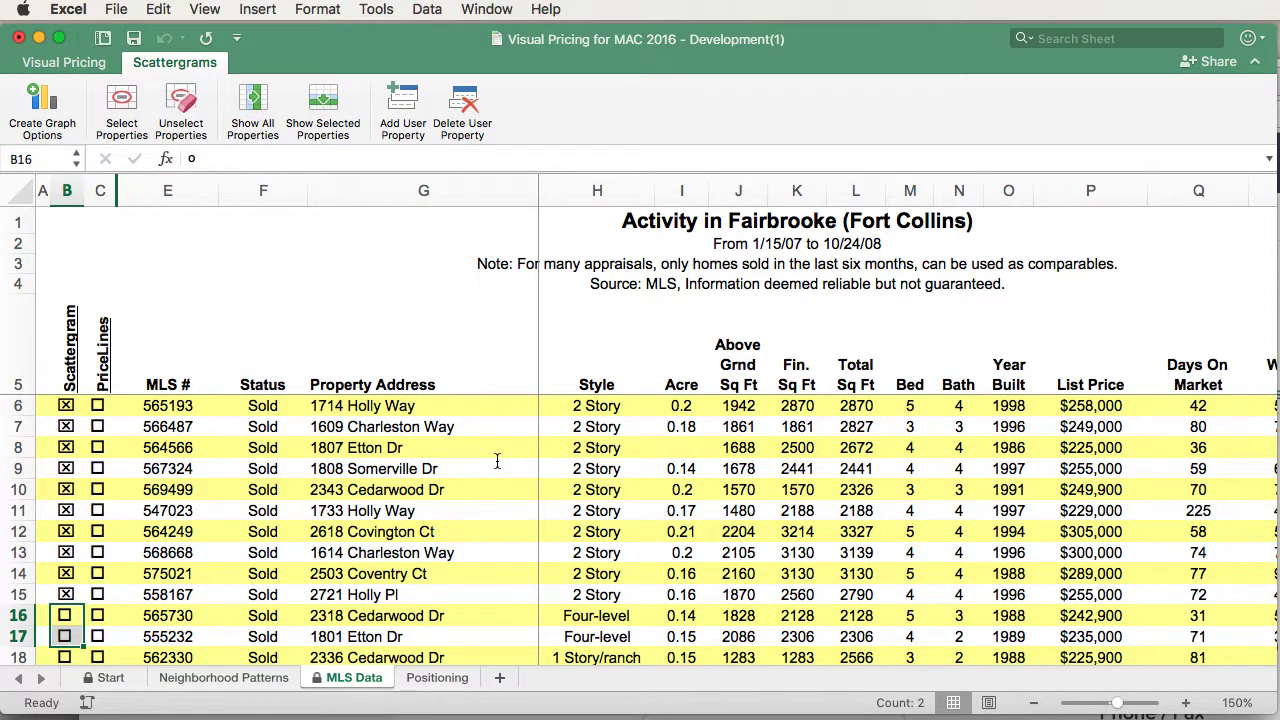
# Open the Create Scattergram options from Create Graph Options.
pyautogui.click(42, 105)
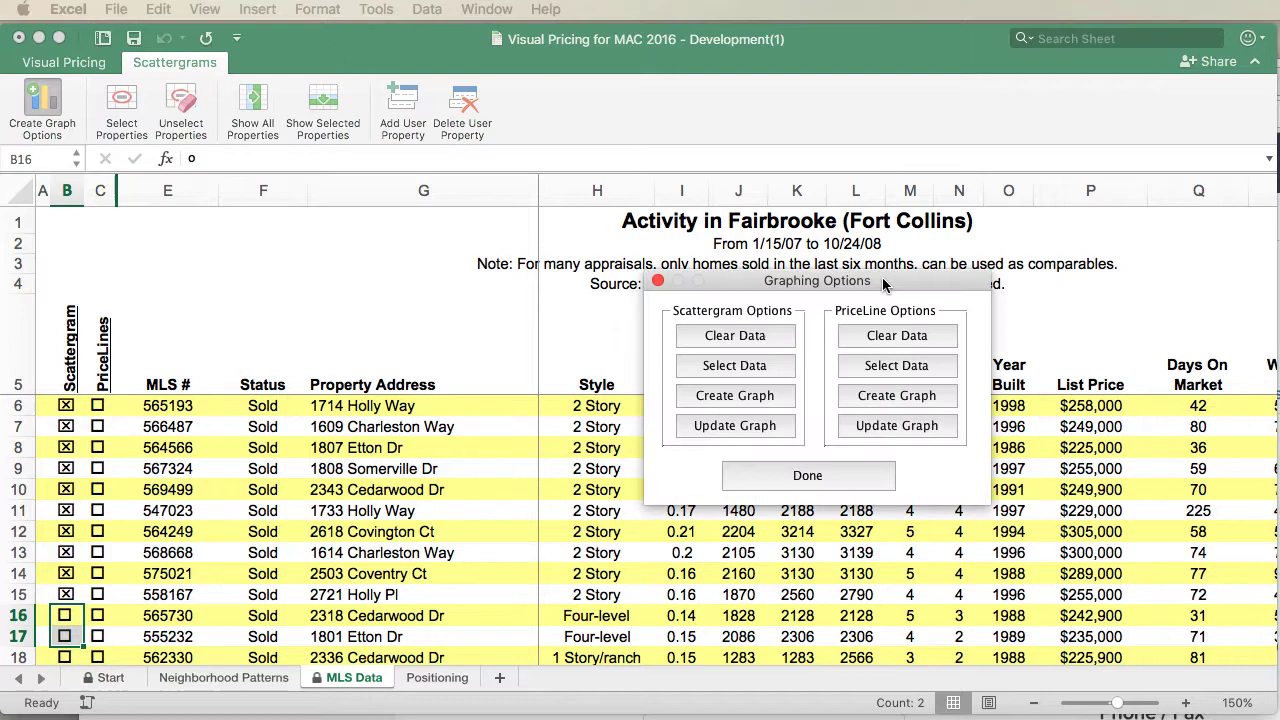
pyautogui.click(735, 395)
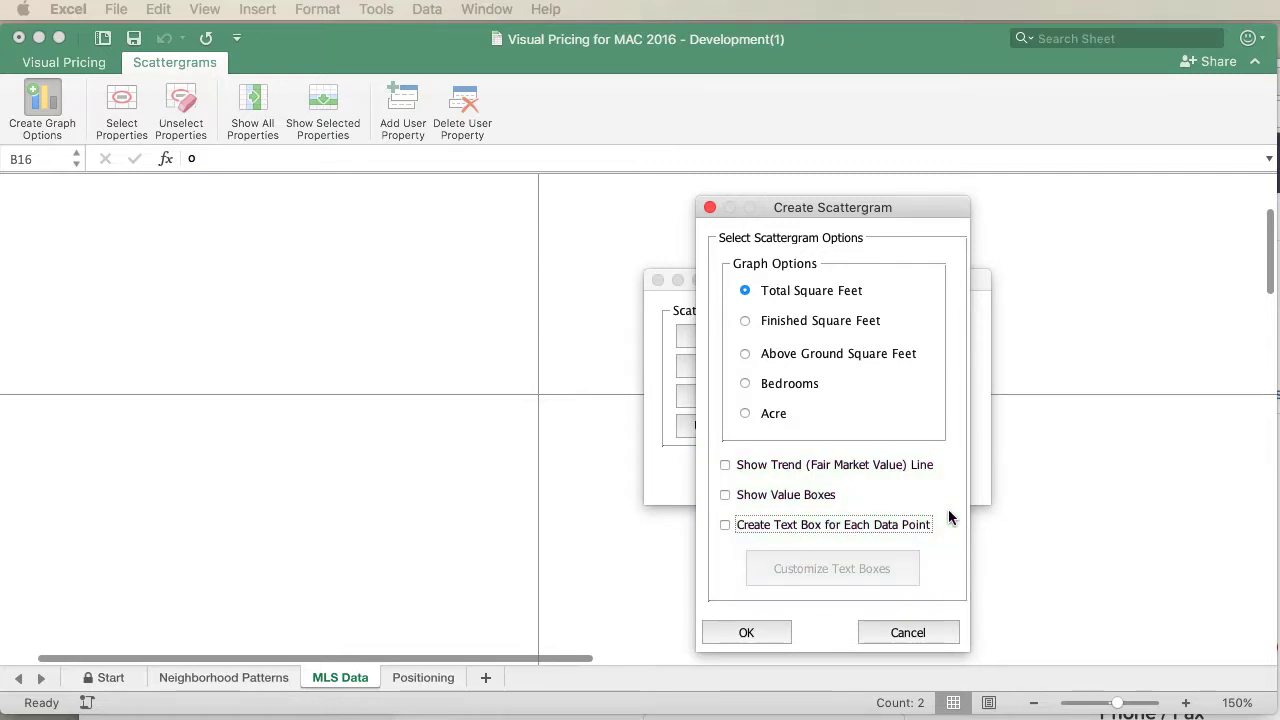
# Enable the Fair Market Value trend line and value boxes, then create the Total Square Feet scattergram.
pyautogui.click(724, 466)
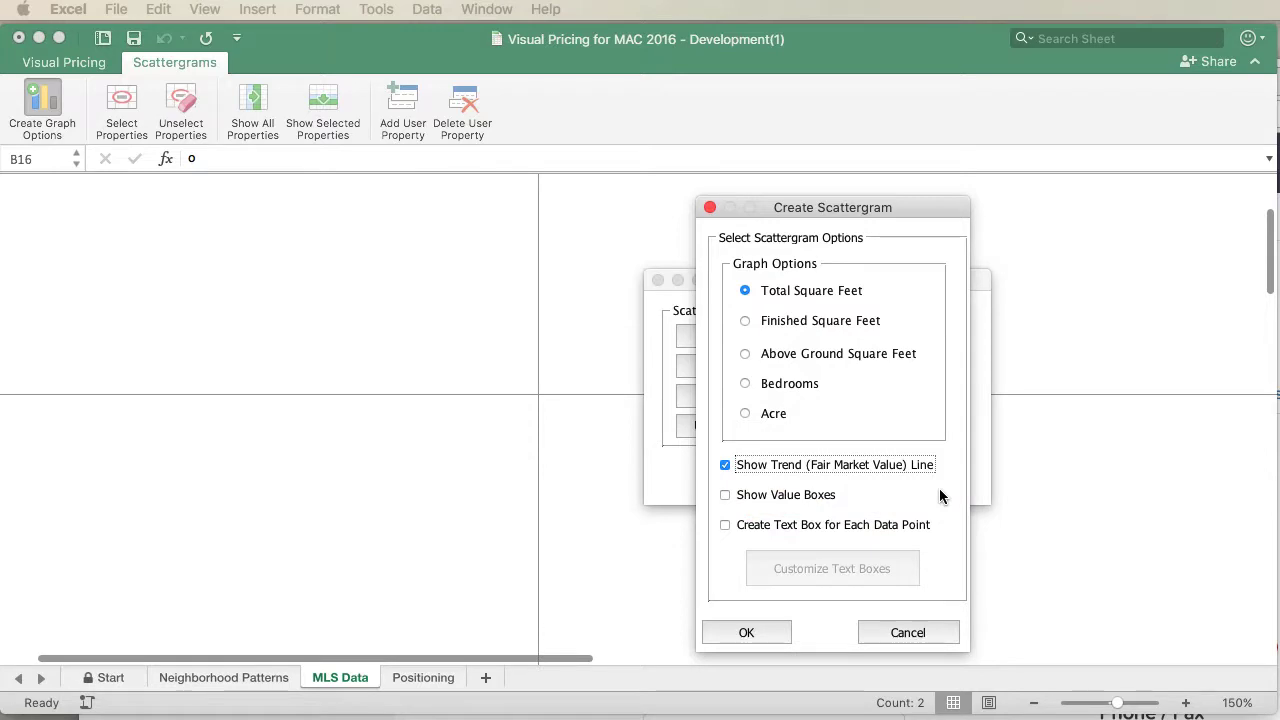
pyautogui.click(893, 496)
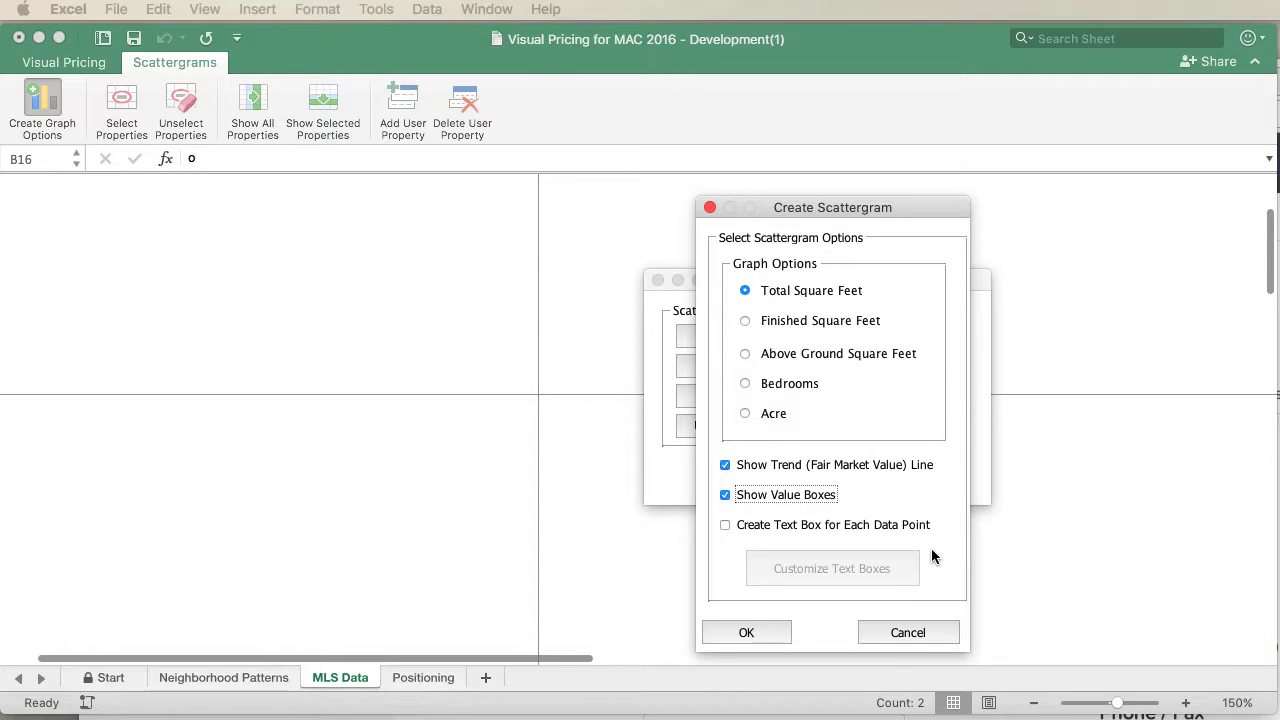
pyautogui.click(763, 628)
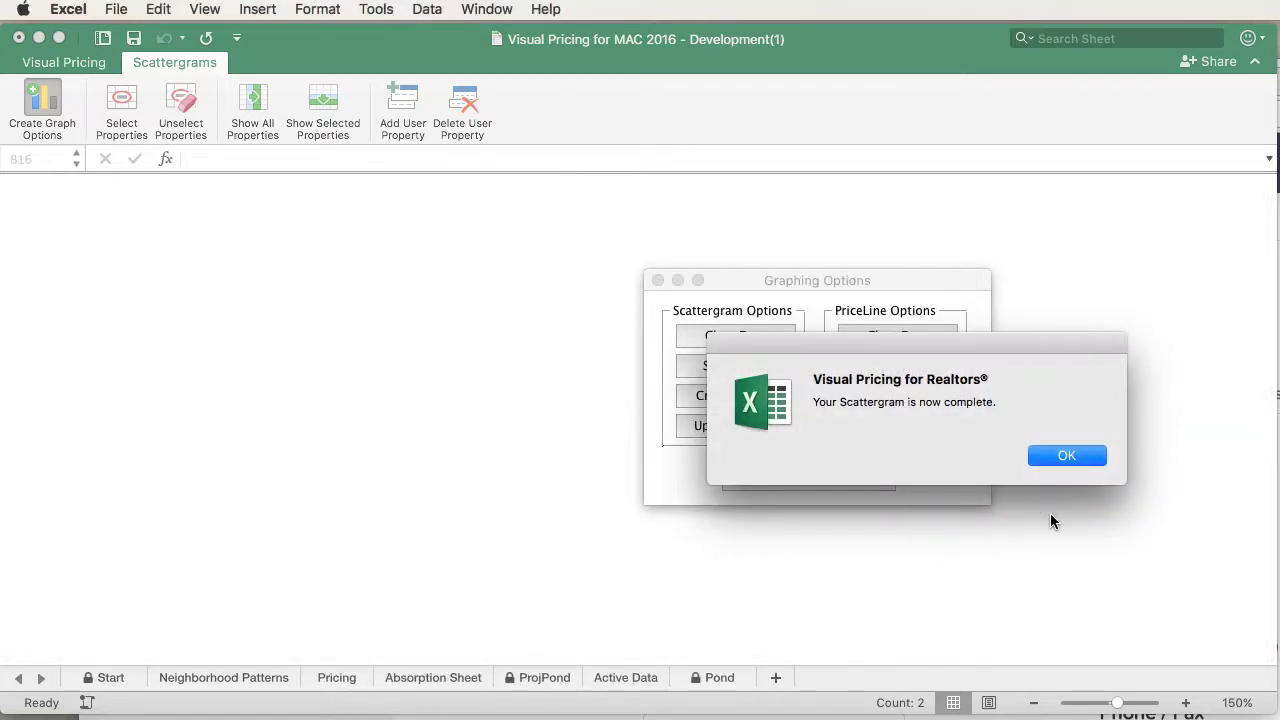
# Acknowledge the completion message and view the new scattergram on the PSGram sheet.
pyautogui.click(1060, 457)
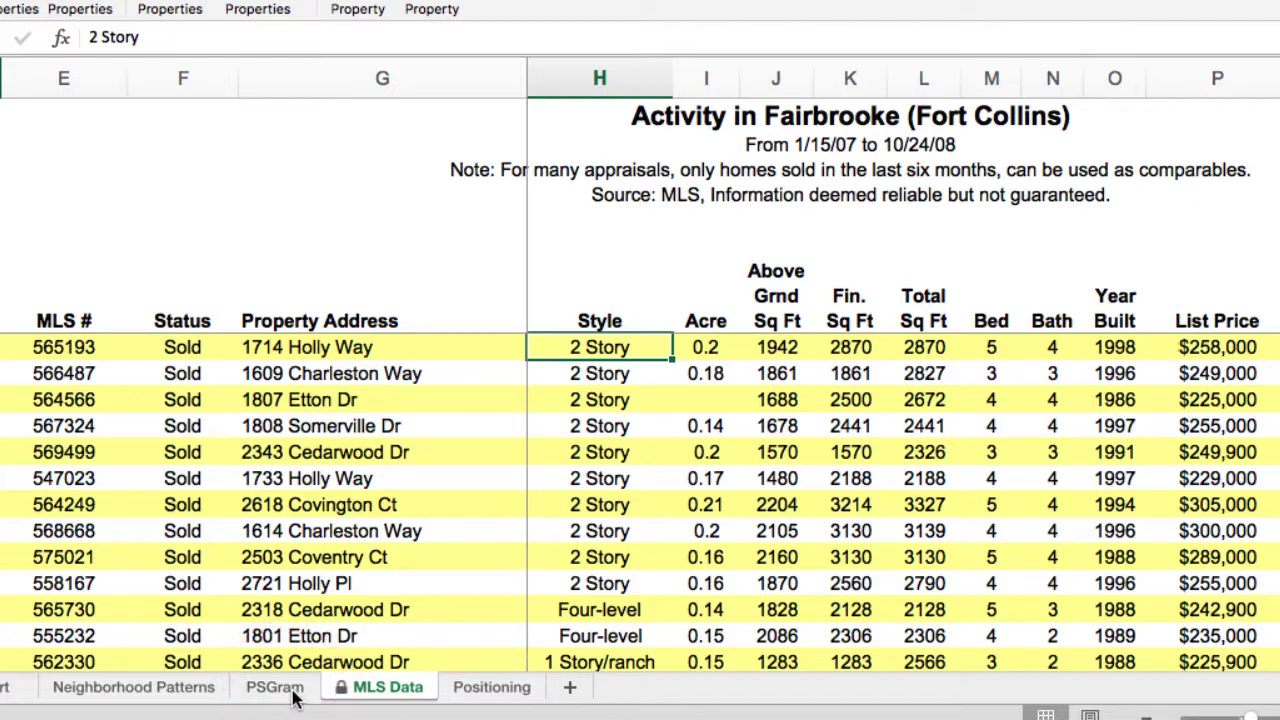
pyautogui.click(275, 687)
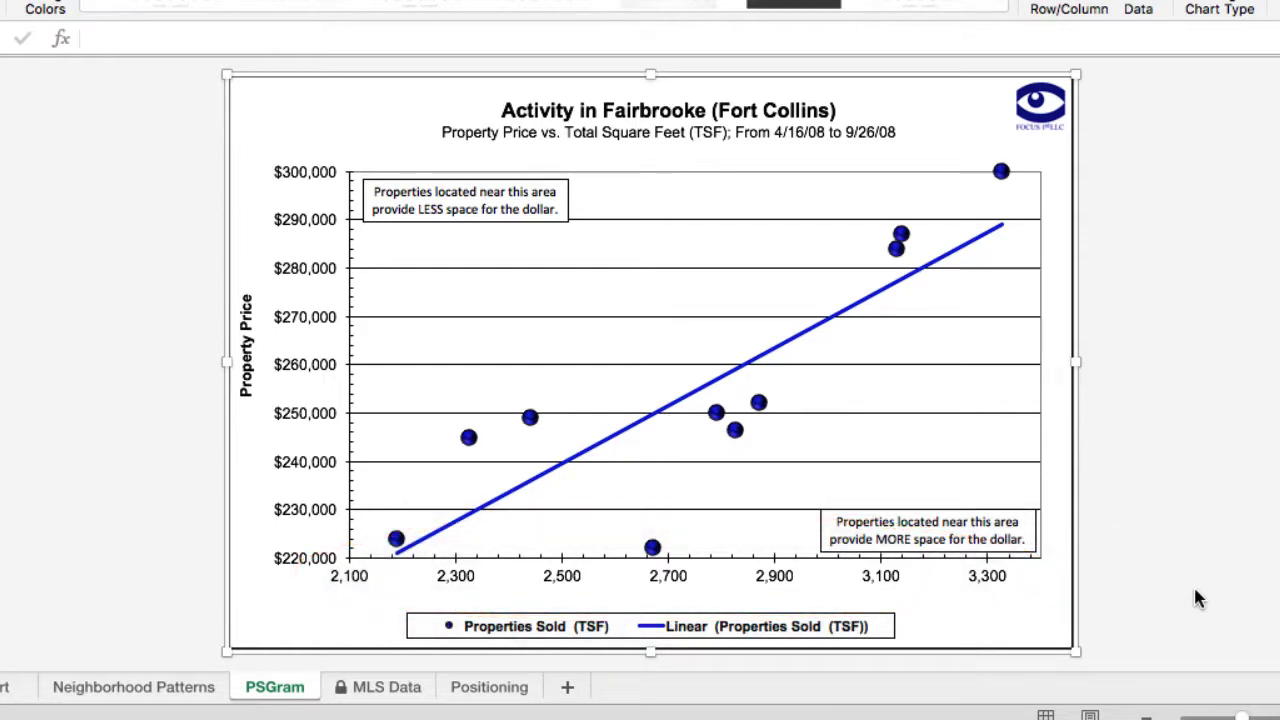
pyautogui.moveTo(531, 418)
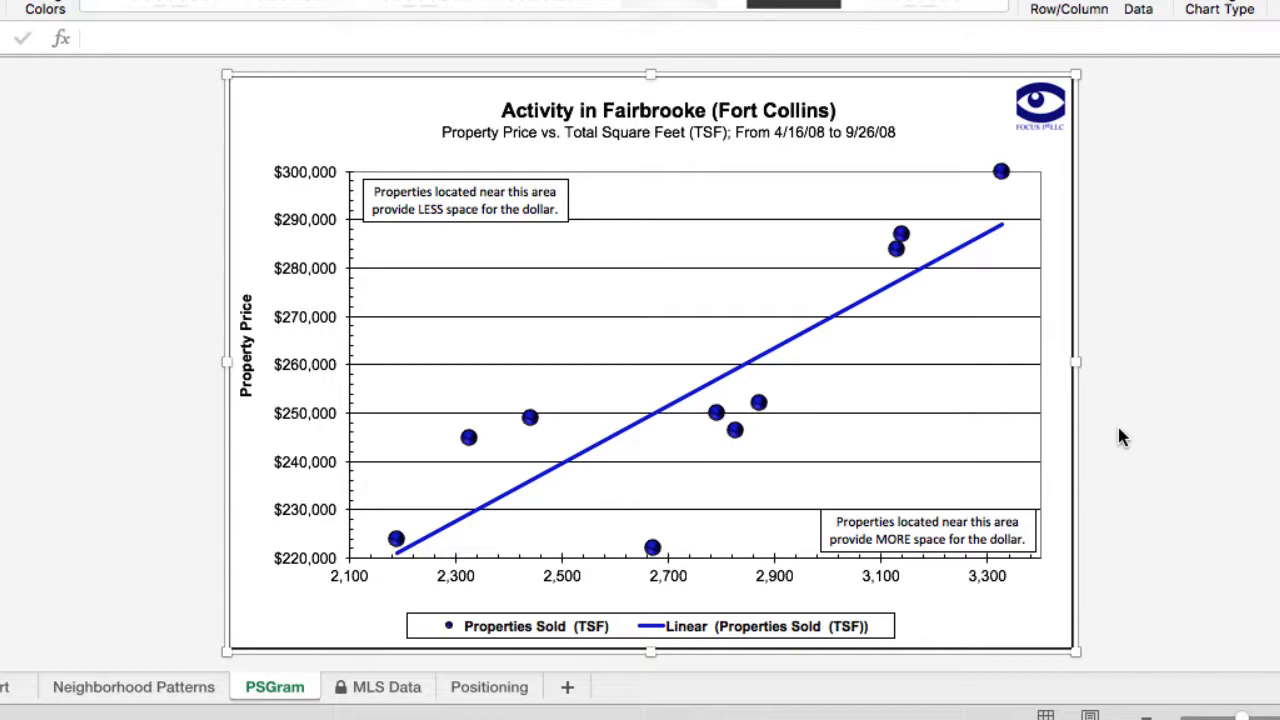
# From the MLS Data sheet, reopen the Create Scattergram options via the Scattergrams tools.
pyautogui.click(348, 688)
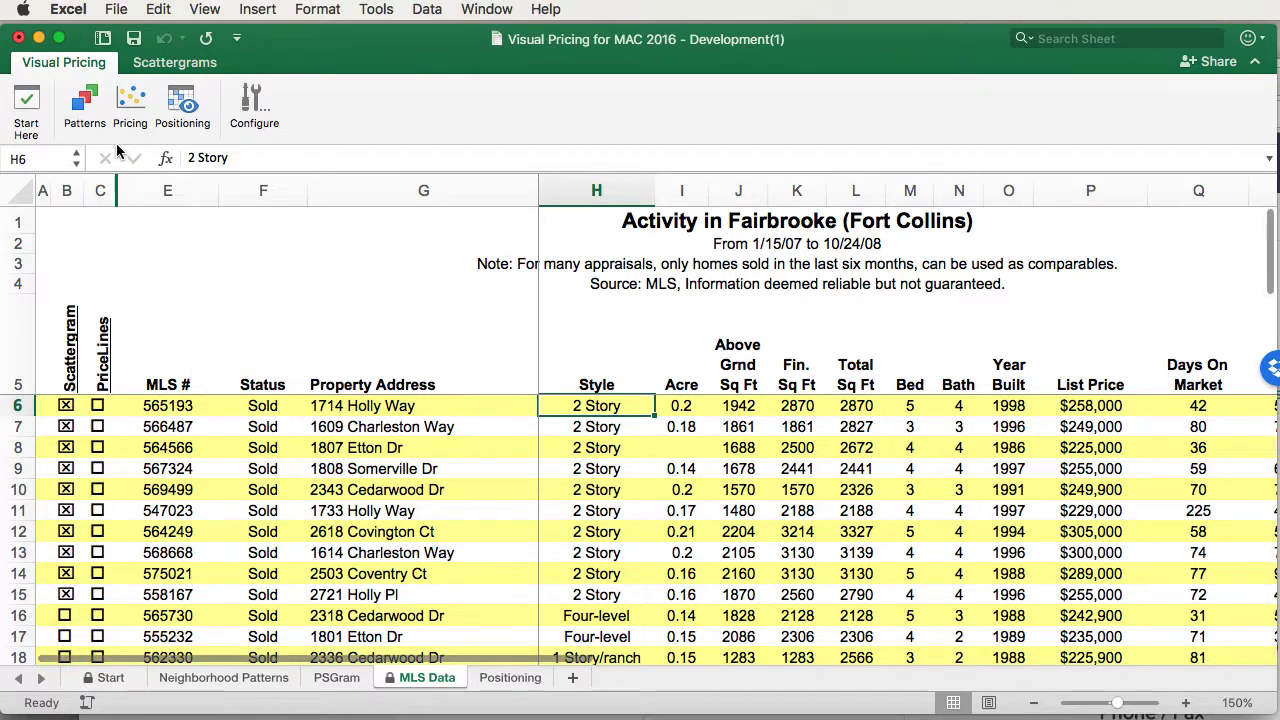
pyautogui.click(161, 65)
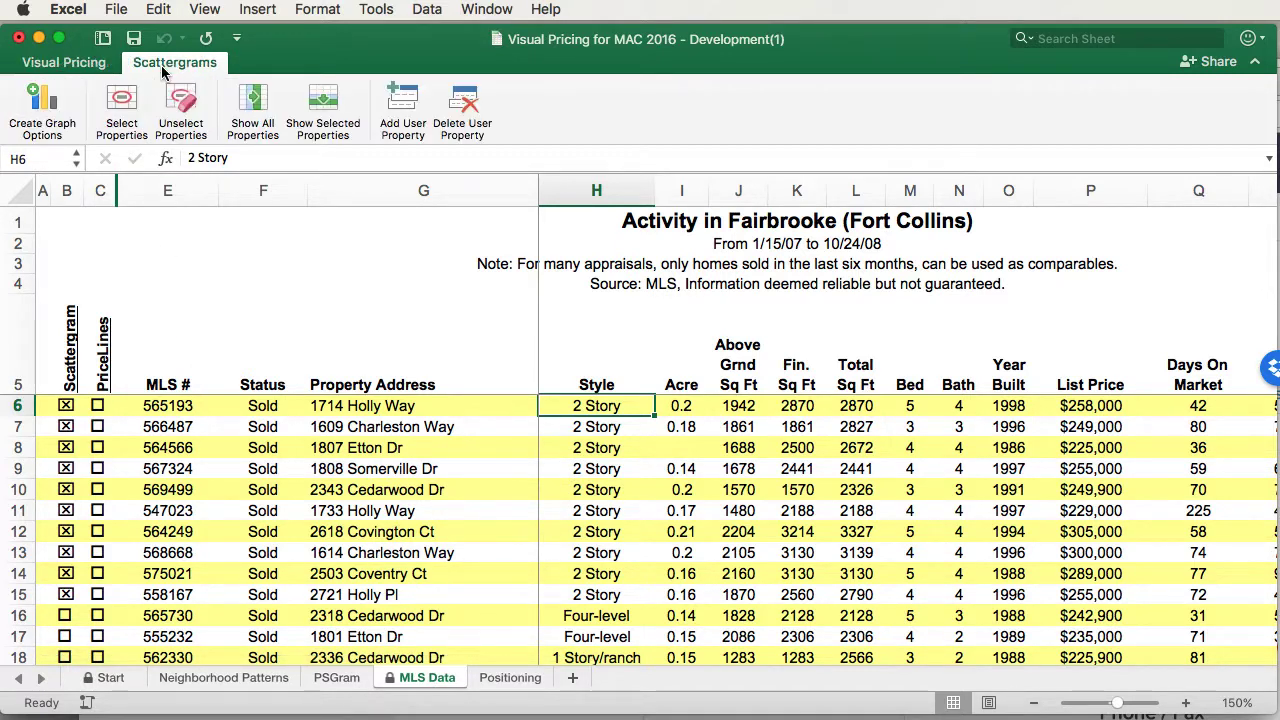
pyautogui.click(45, 100)
pyautogui.click(769, 409)
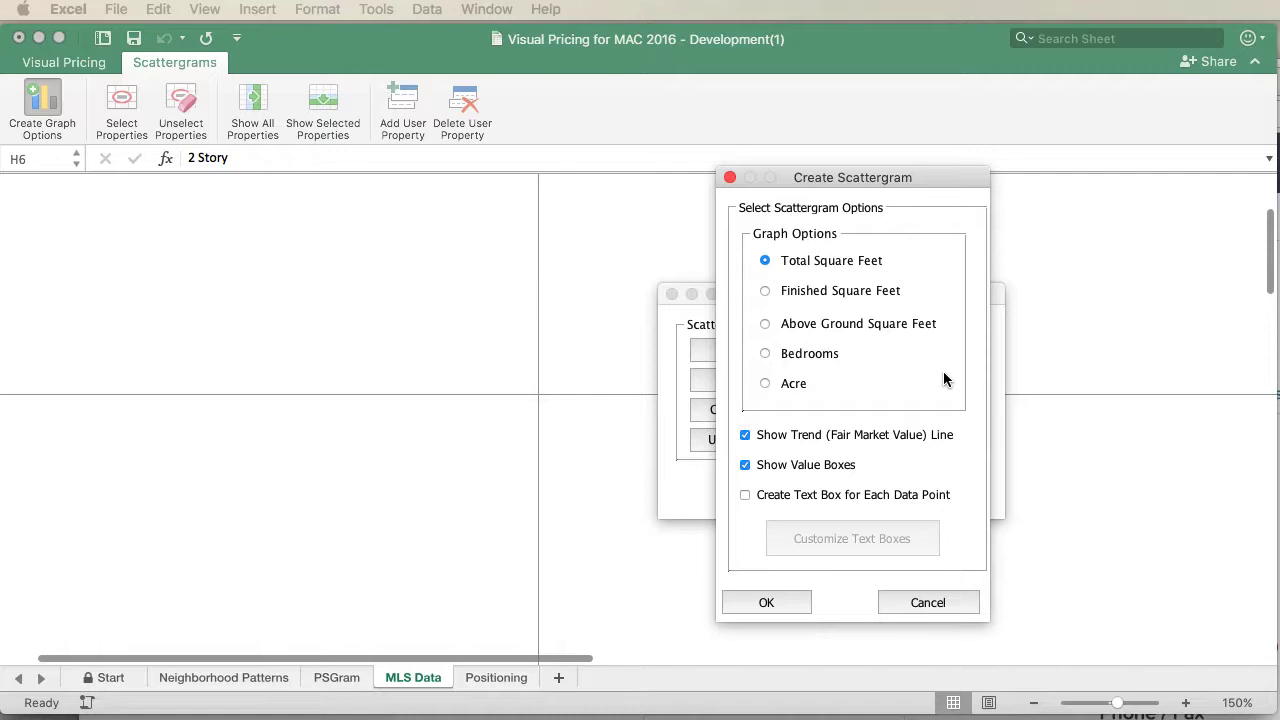
# Replace value boxes with a text box per data point and open Customize Text Boxes.
pyautogui.click(744, 465)
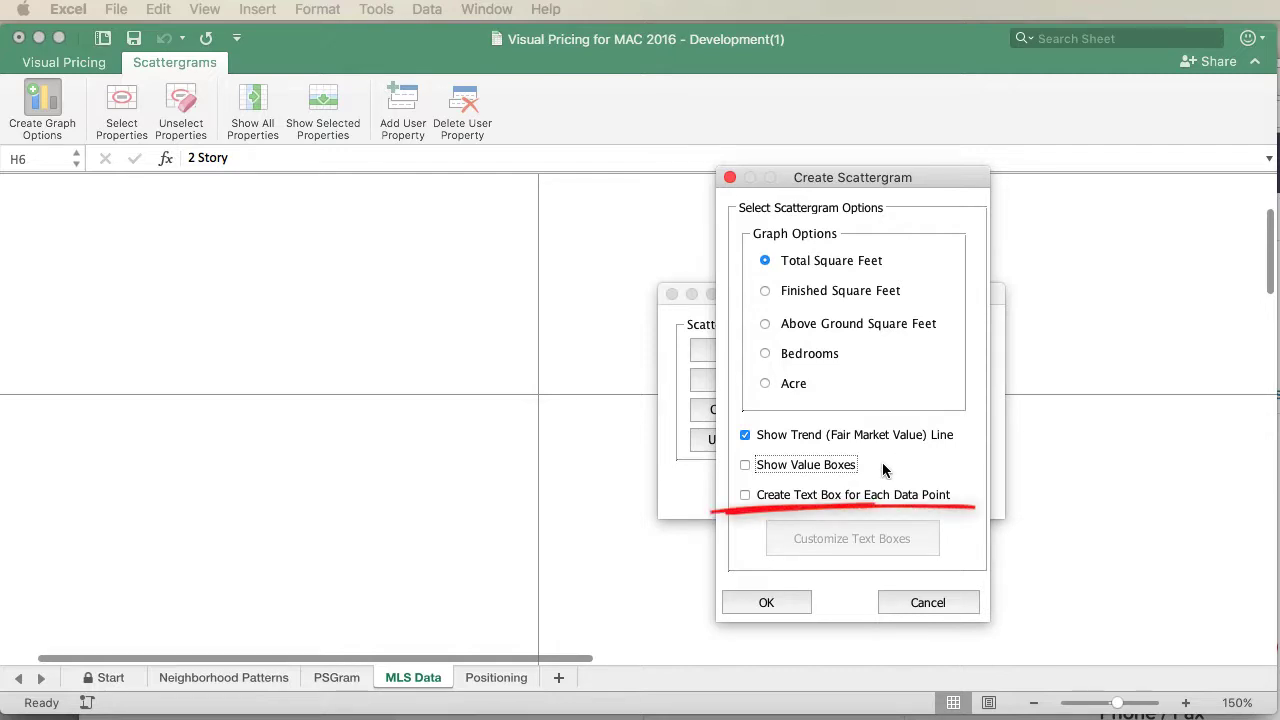
pyautogui.click(745, 495)
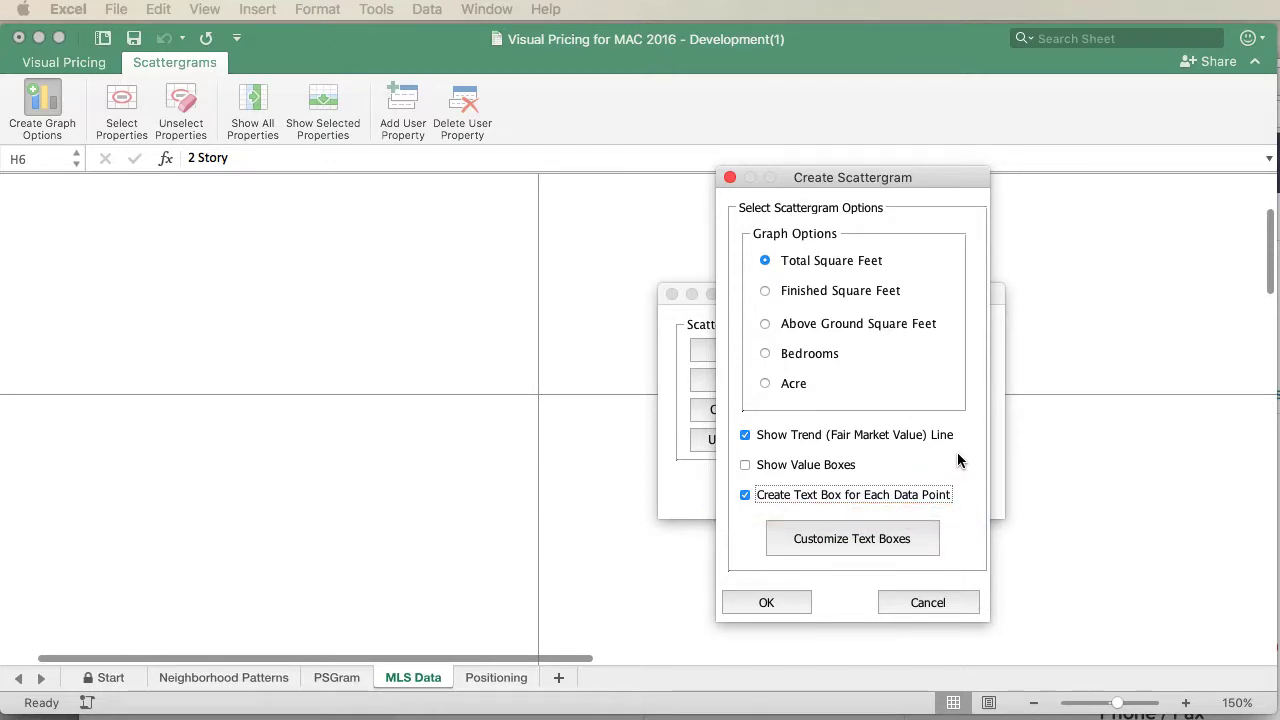
pyautogui.click(912, 543)
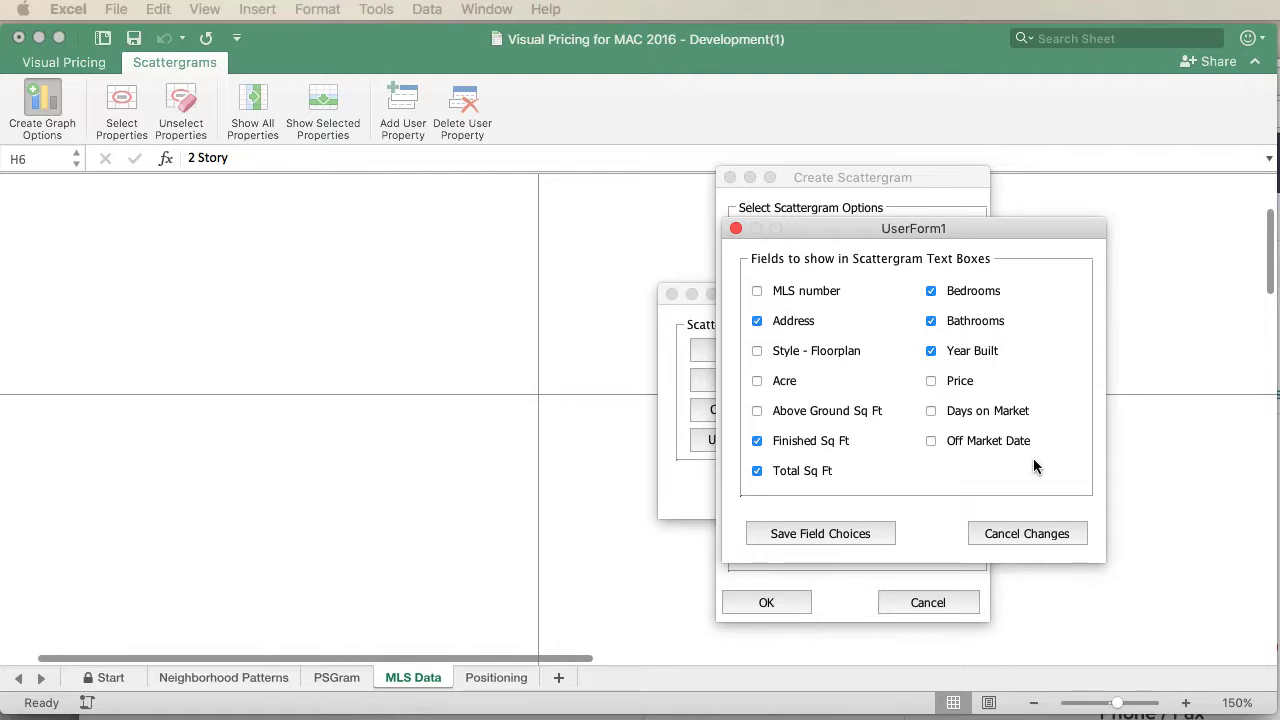
# Save the text box field choices, create the scattergram, and keep both old and new charts.
pyautogui.click(862, 534)
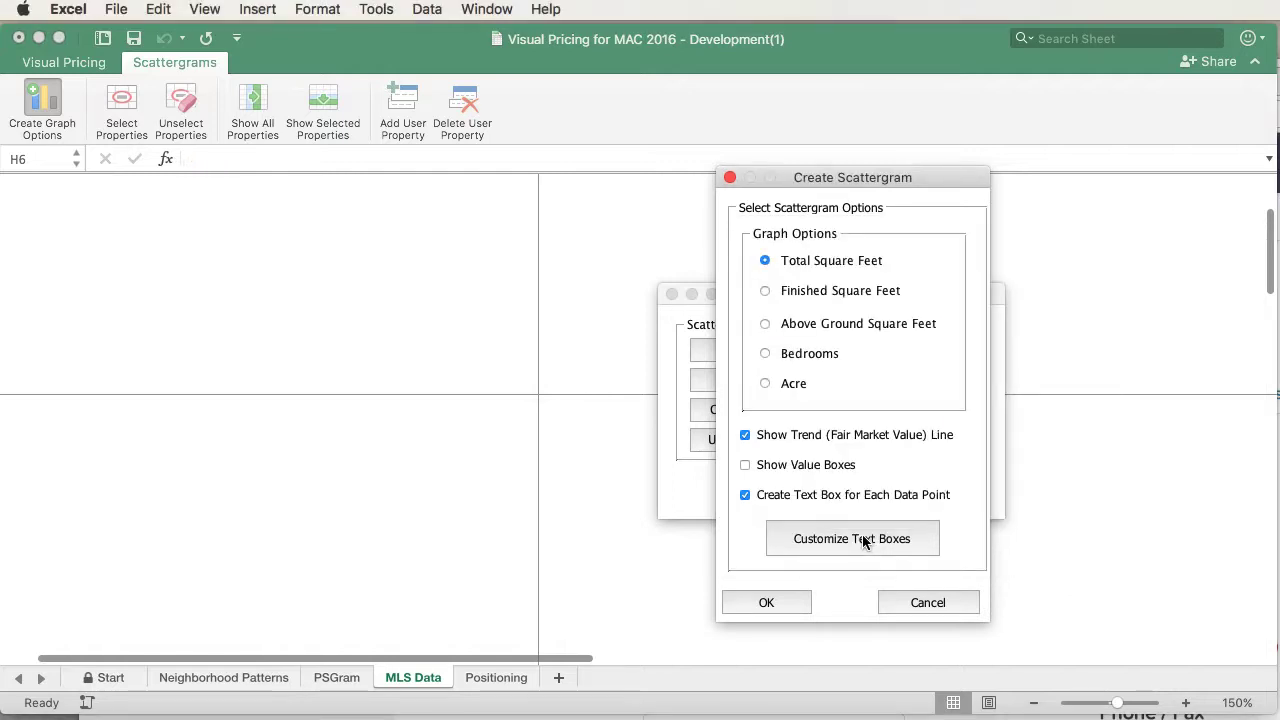
pyautogui.click(789, 600)
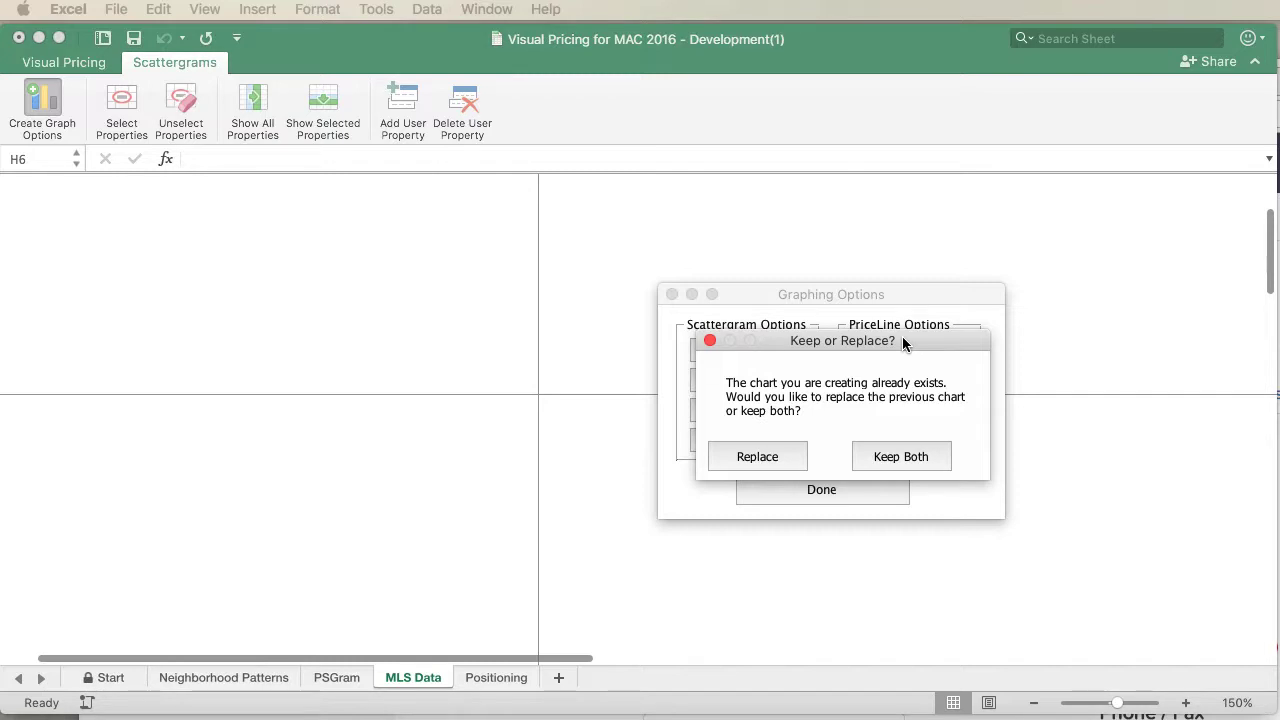
pyautogui.click(920, 457)
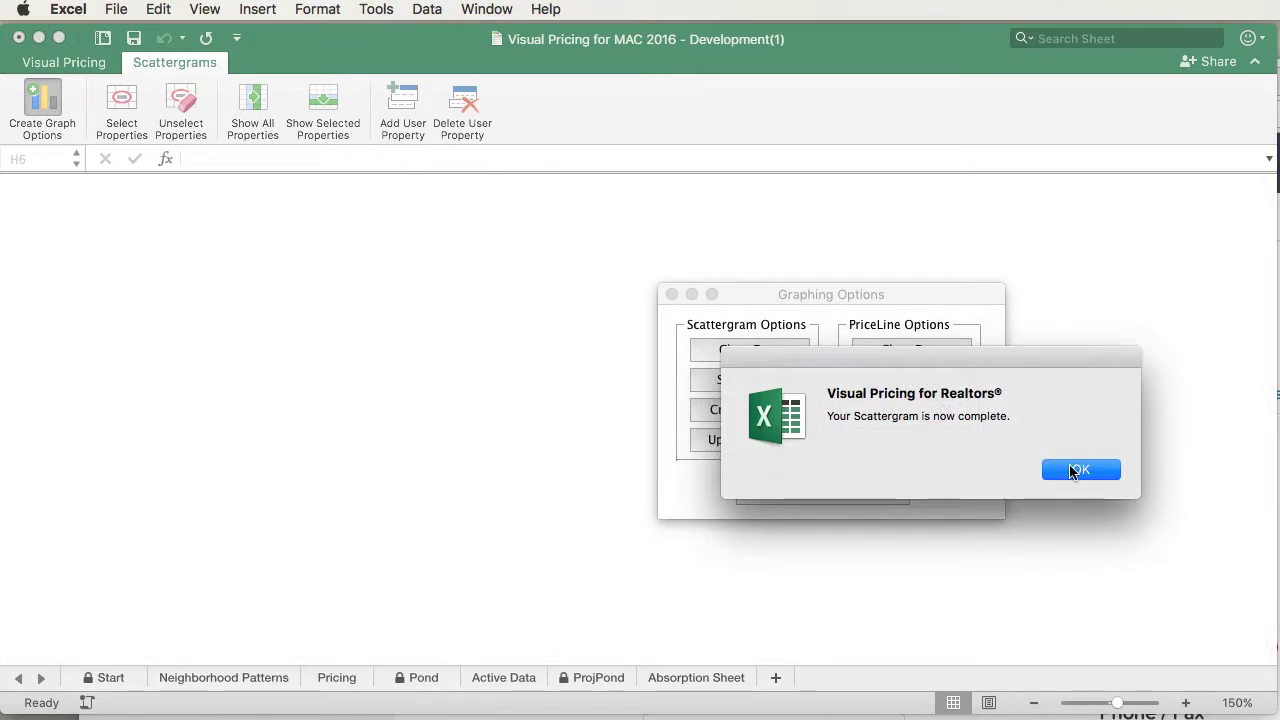
# Acknowledge the completion message and view the new chart on the PSGram (1) sheet.
pyautogui.click(1079, 470)
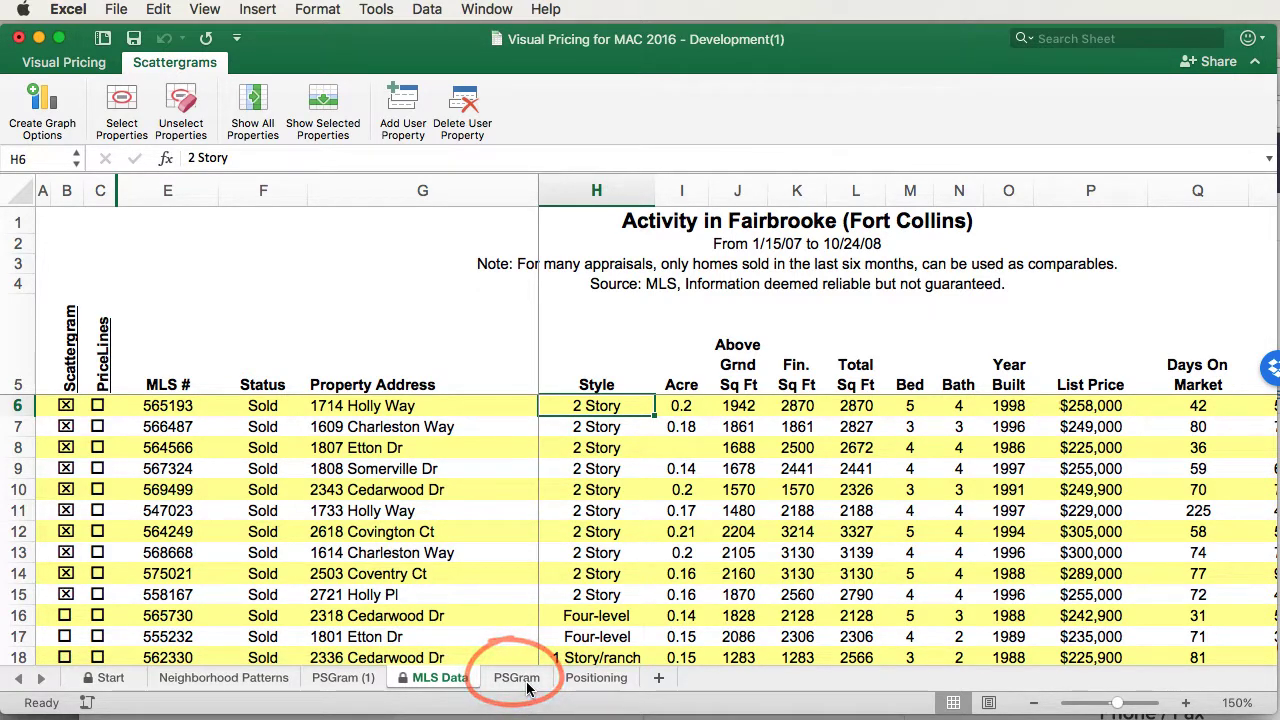
pyautogui.click(349, 688)
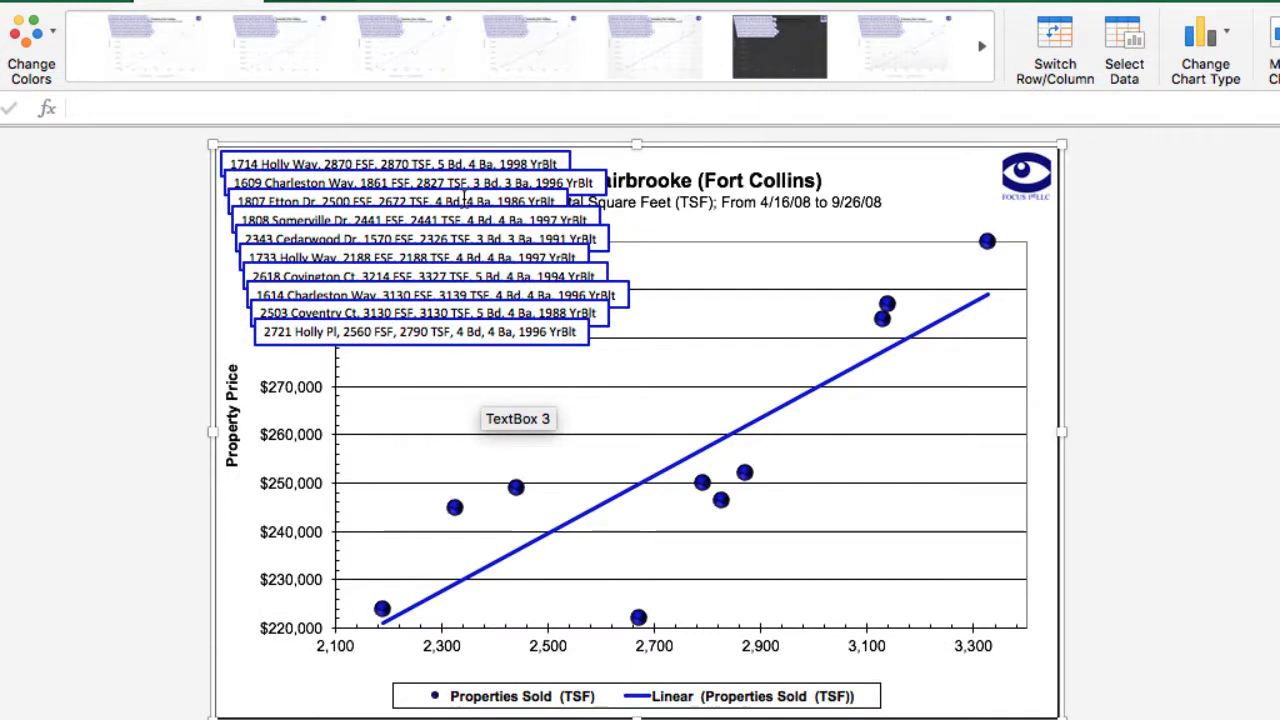
pyautogui.click(463, 203)
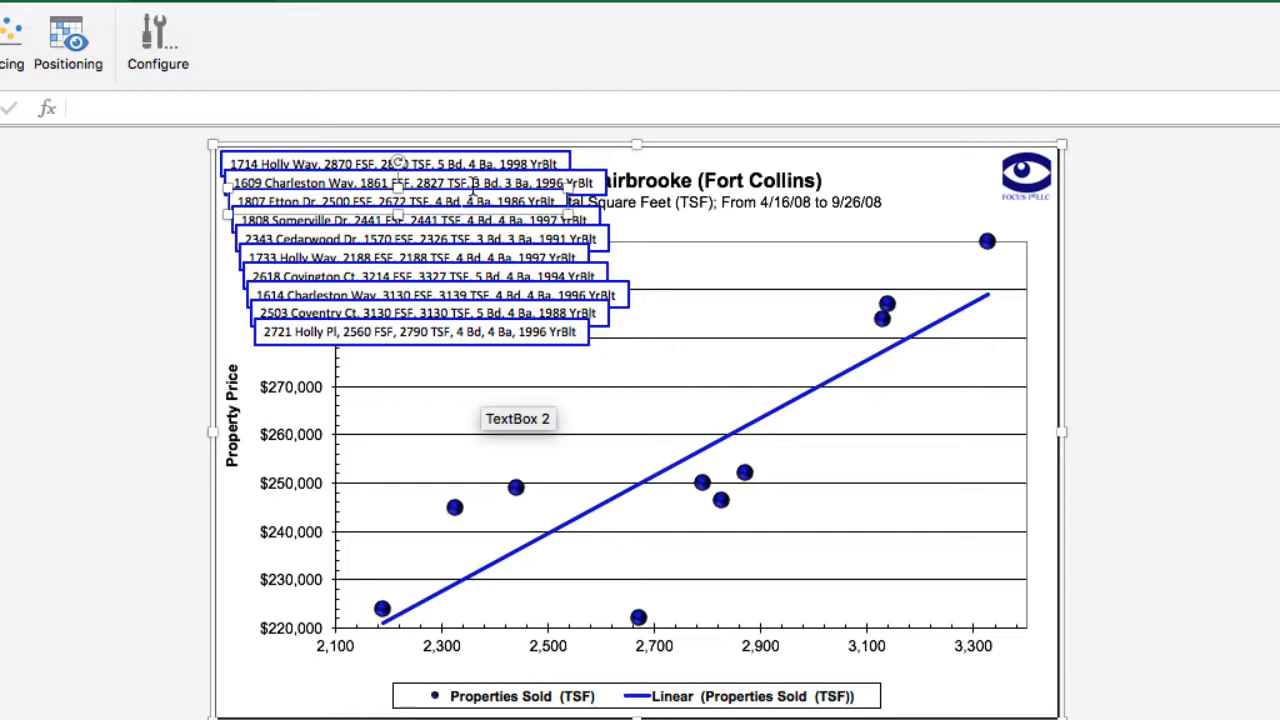
pyautogui.moveTo(478, 195); pyautogui.dragTo(903, 595)
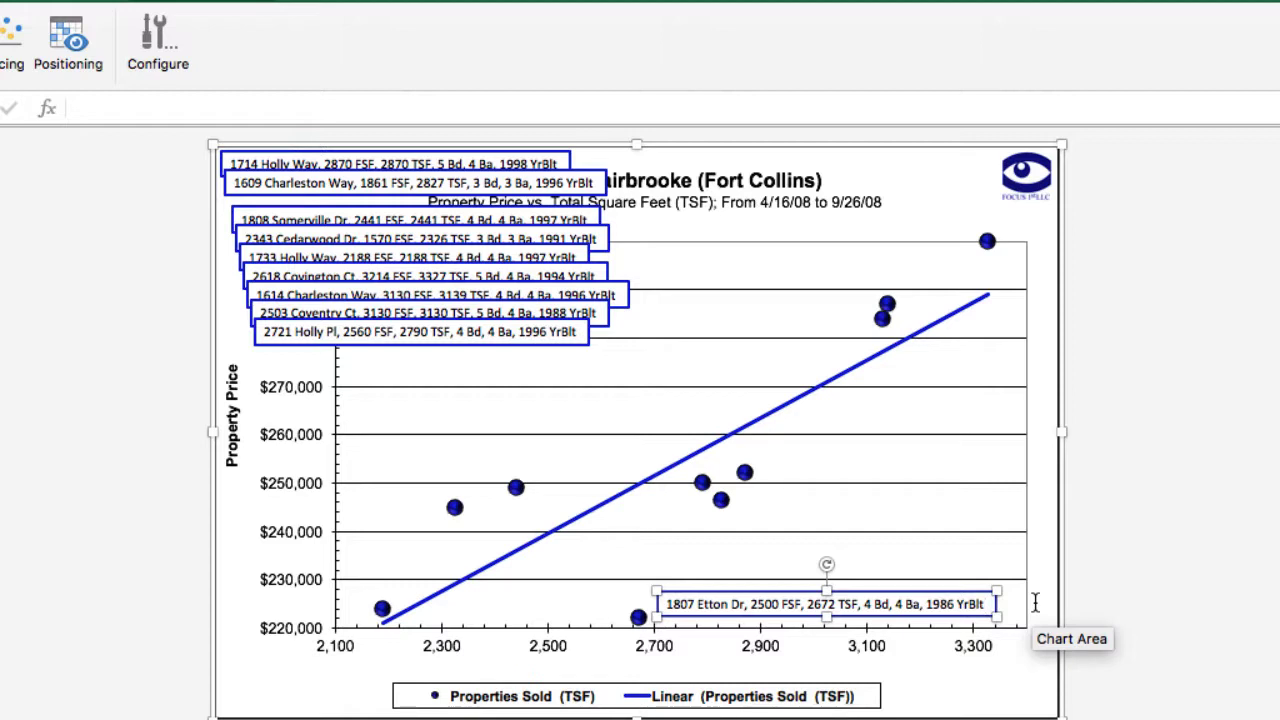
pyautogui.press('Return')
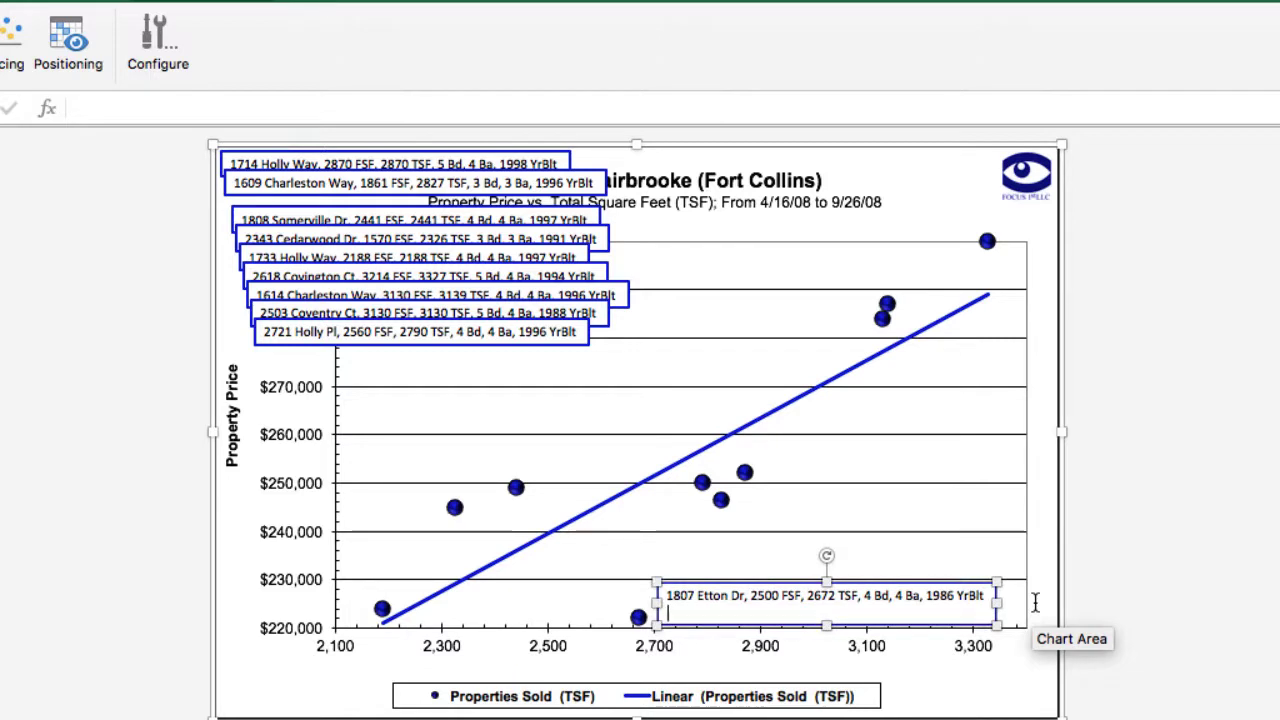
pyautogui.write('Needs TLC, ')
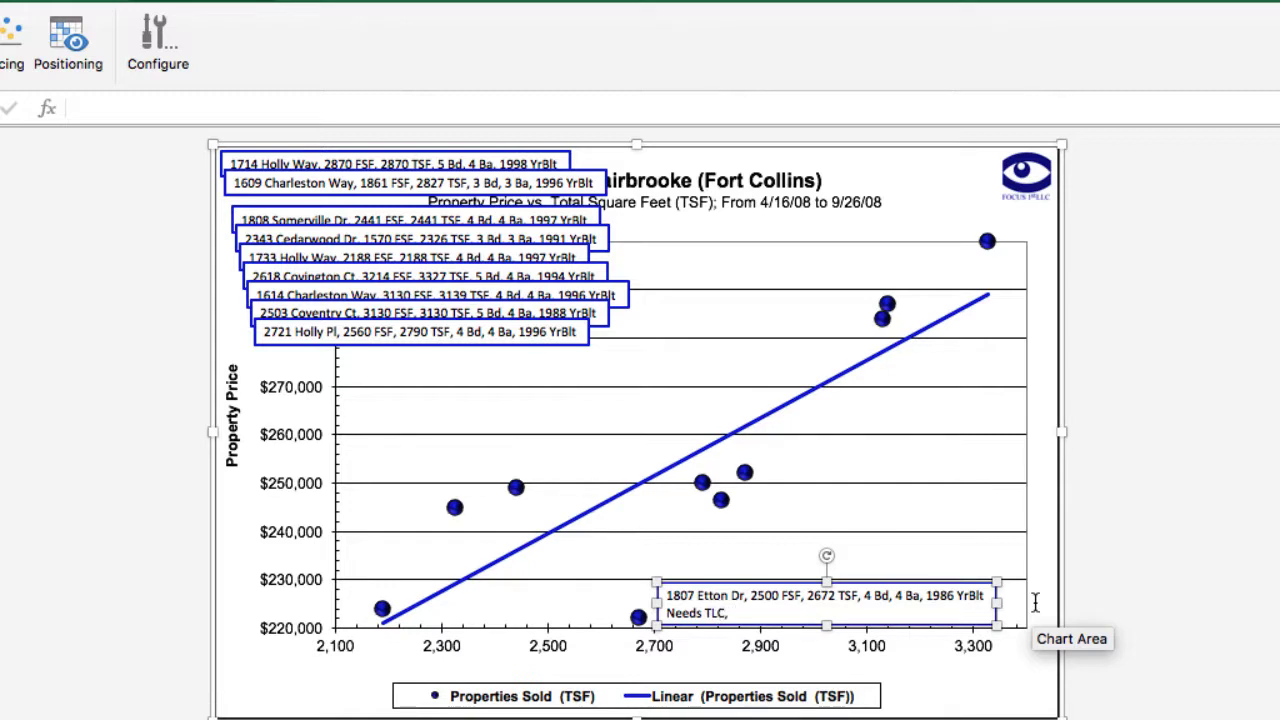
pyautogui.write('Forecls')
pyautogui.press('BackSpace')
pyautogui.write('osujre')
pyautogui.press('BackSpace')
pyautogui.press('BackSpace')
pyautogui.press('BackSpace')
pyautogui.write('re.')
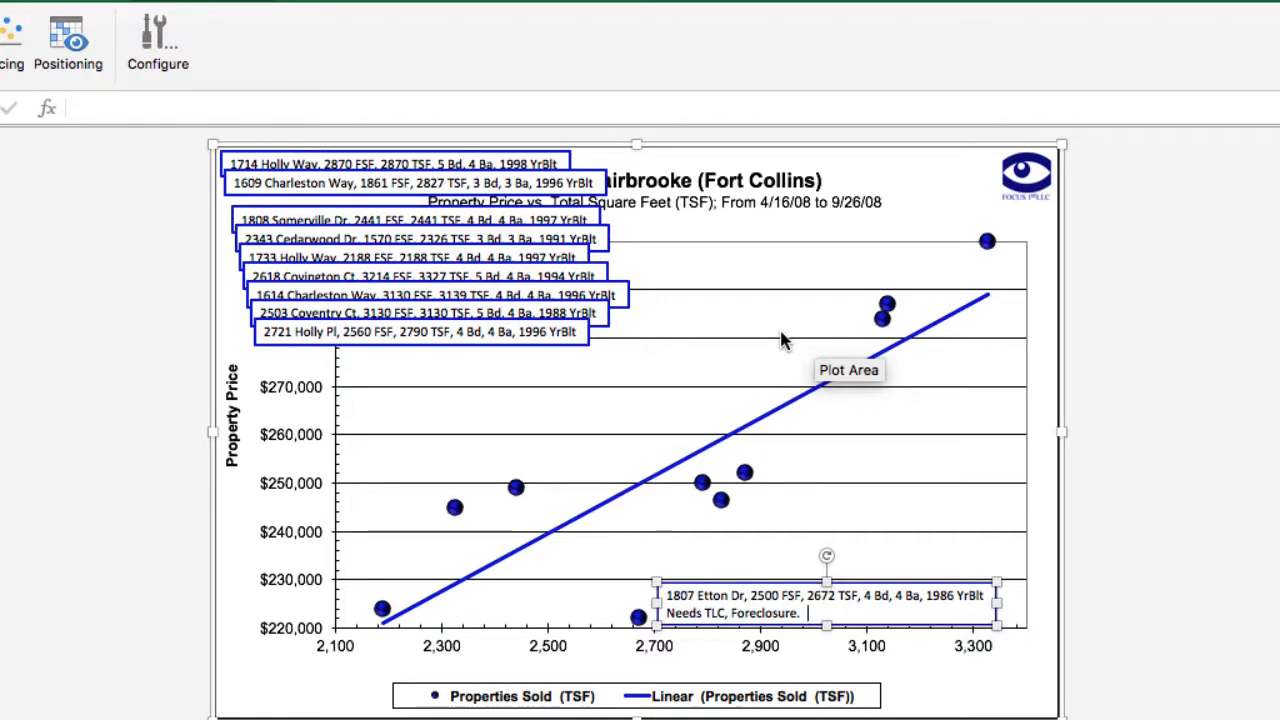
pyautogui.click(553, 332)
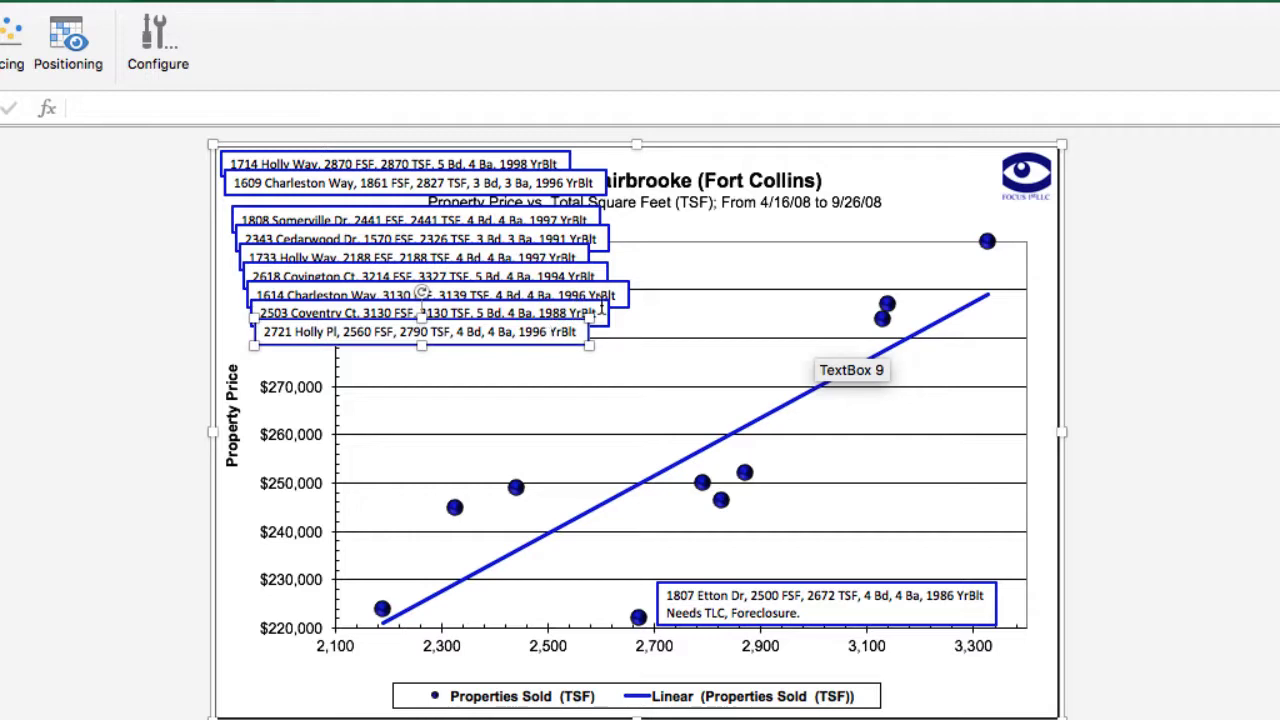
pyautogui.keyDown('shift'); pyautogui.click(601, 312); pyautogui.keyUp('shift')
pyautogui.keyDown('shift'); pyautogui.click(620, 290); pyautogui.keyUp('shift')
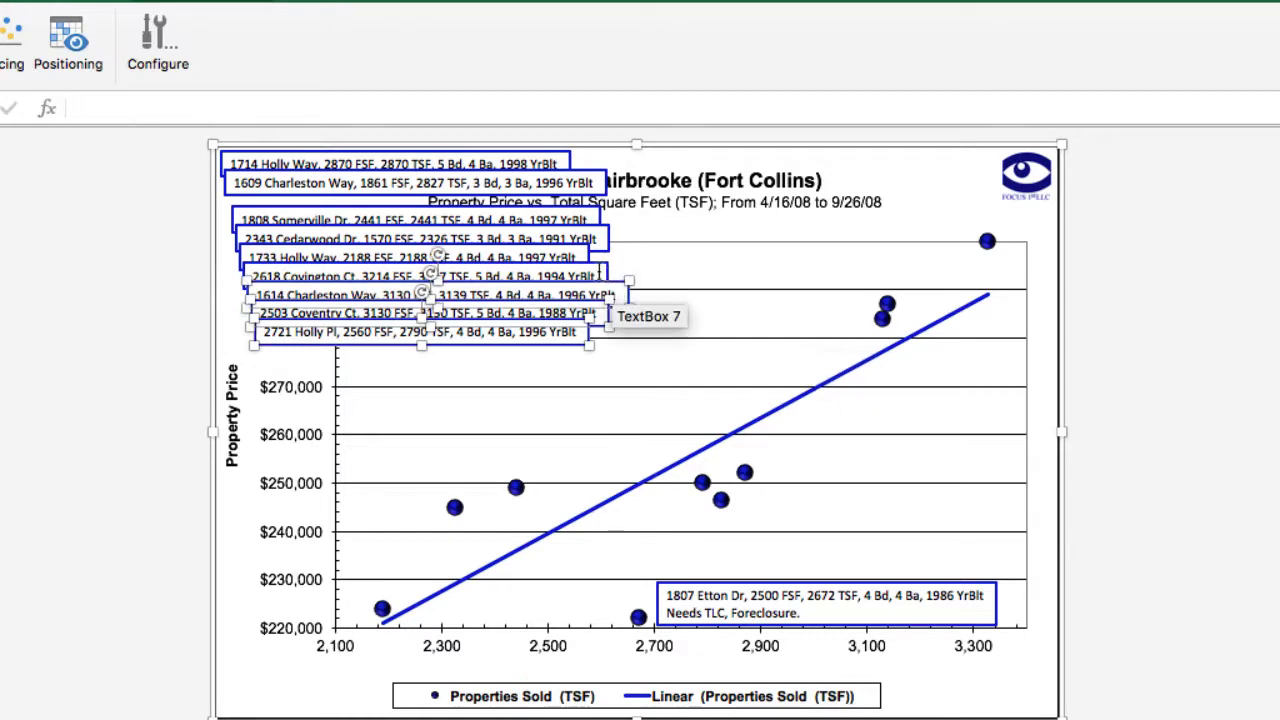
pyautogui.keyDown('shift'); pyautogui.click(591, 267); pyautogui.keyUp('shift')
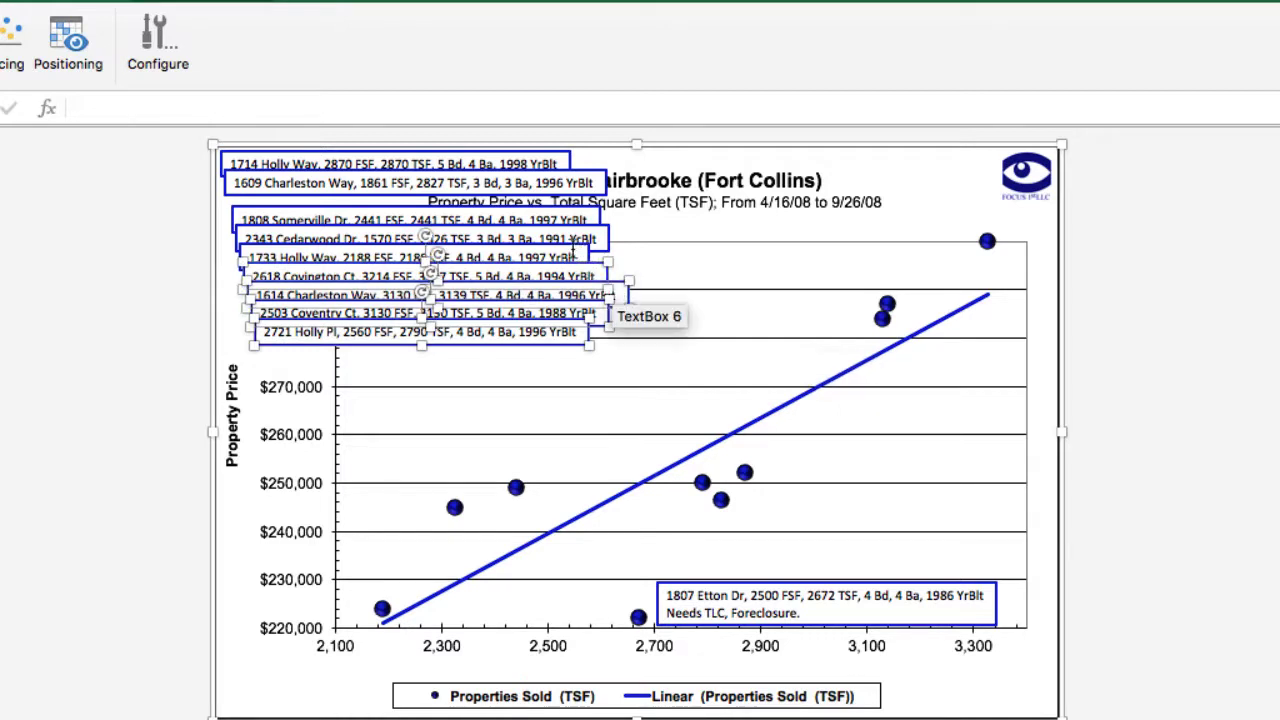
pyautogui.keyDown('shift'); pyautogui.click(592, 240); pyautogui.keyUp('shift')
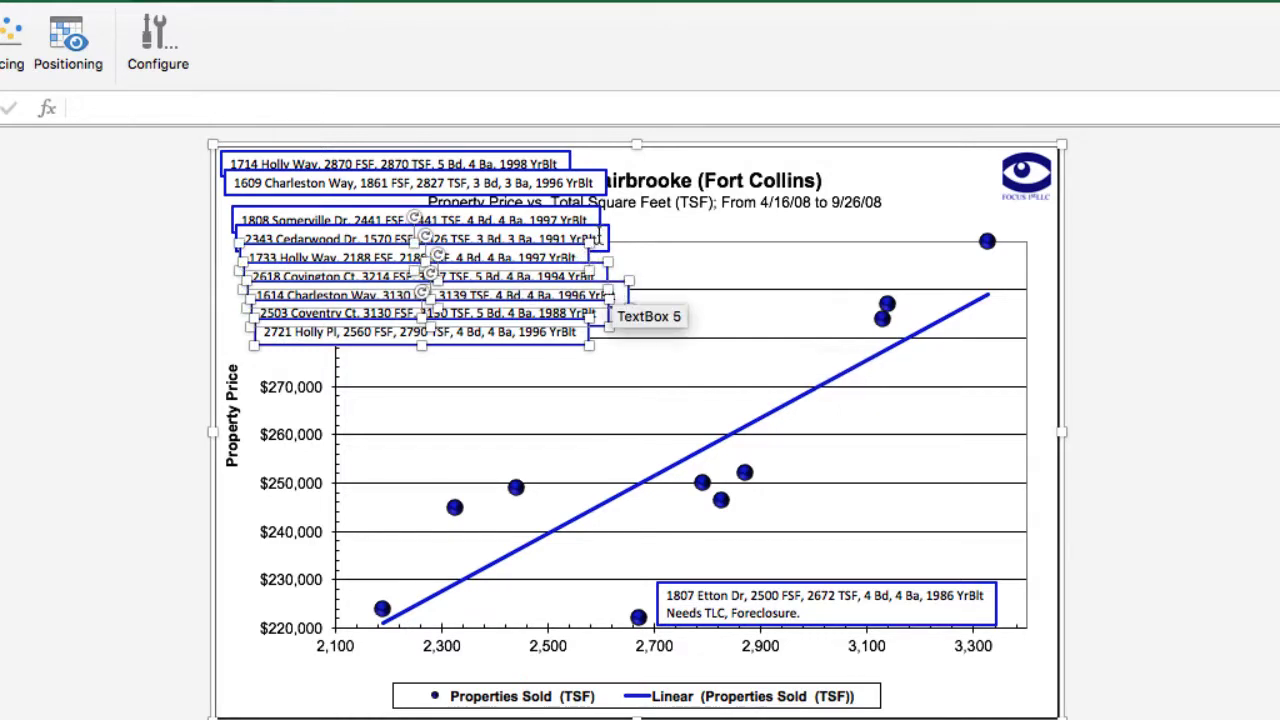
pyautogui.keyDown('shift'); pyautogui.click(597, 227); pyautogui.keyUp('shift')
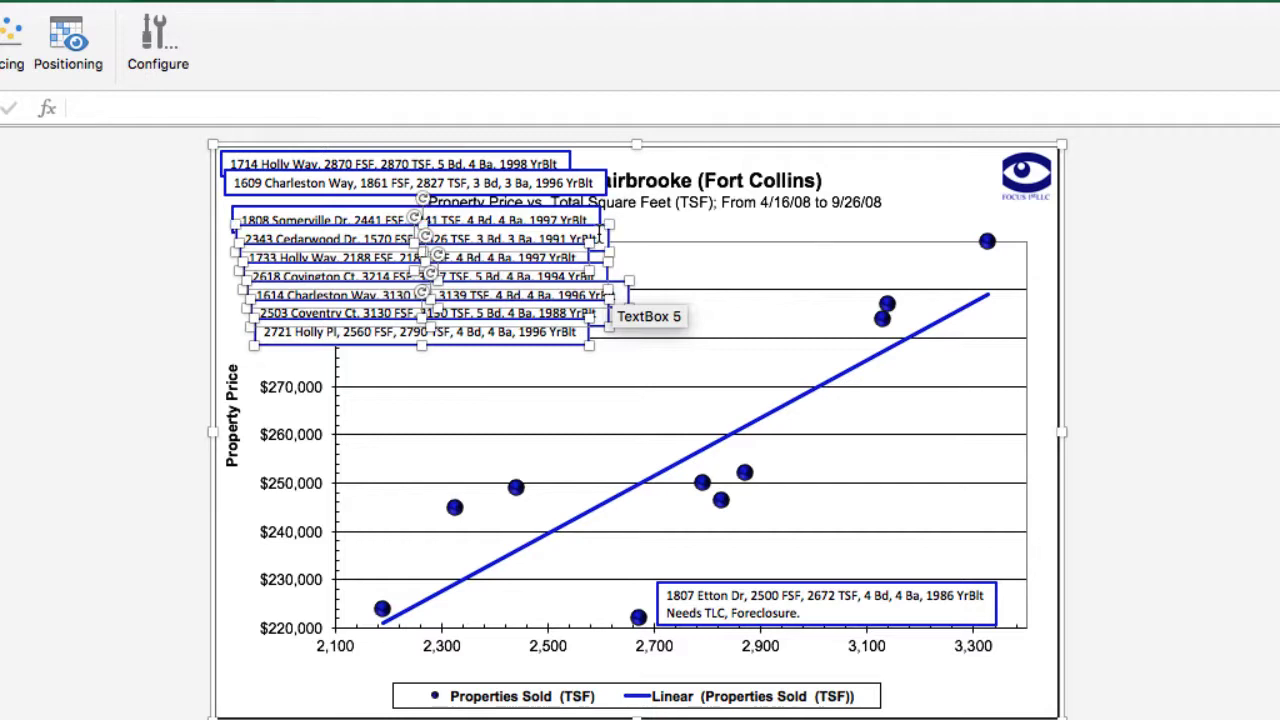
pyautogui.press('Delete')
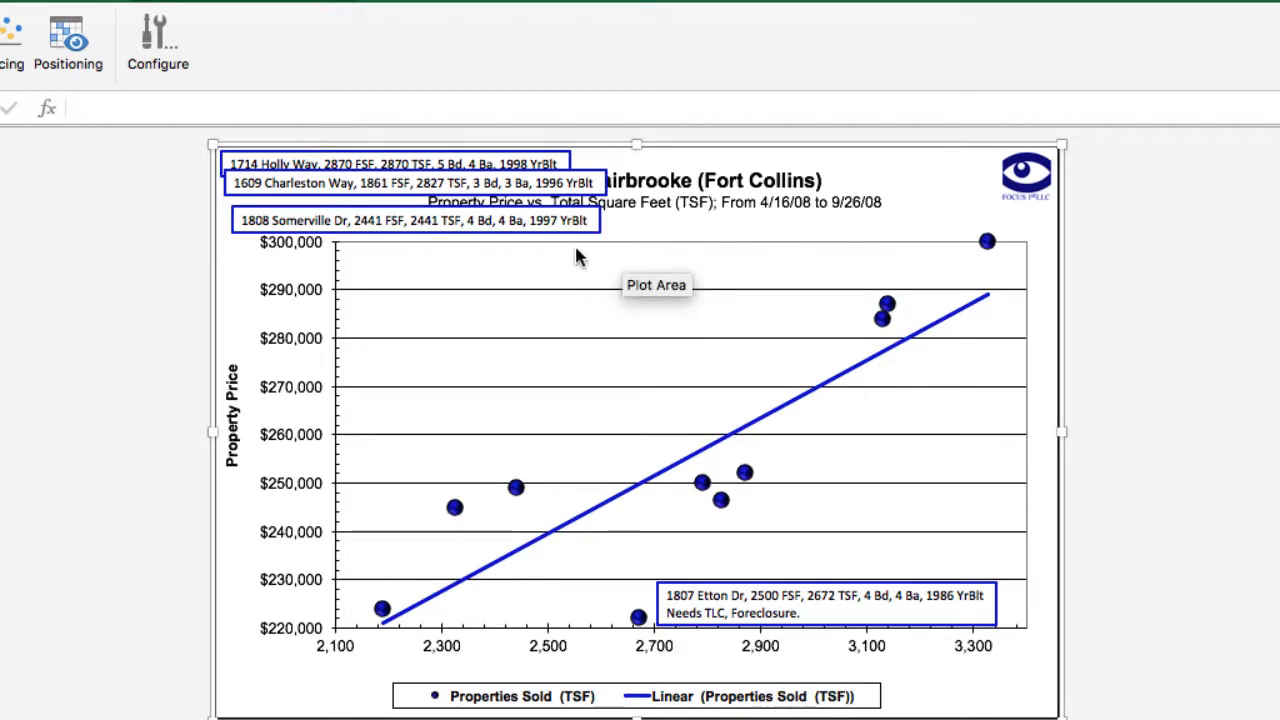
pyautogui.click(560, 221)
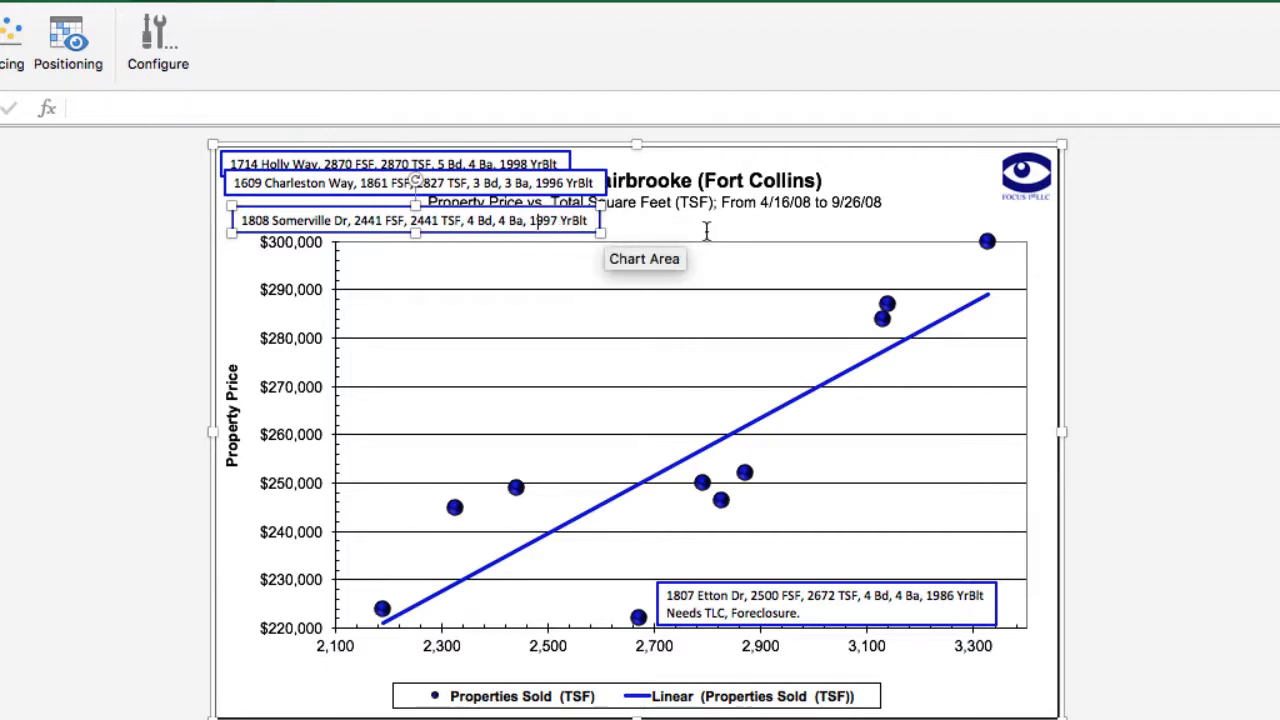
pyautogui.press('BackSpace')
pyautogui.press('BackSpace')
pyautogui.press('BackSpace')
pyautogui.press('BackSpace')
pyautogui.press('BackSpace')
pyautogui.press('BackSpace')
pyautogui.press('BackSpace')
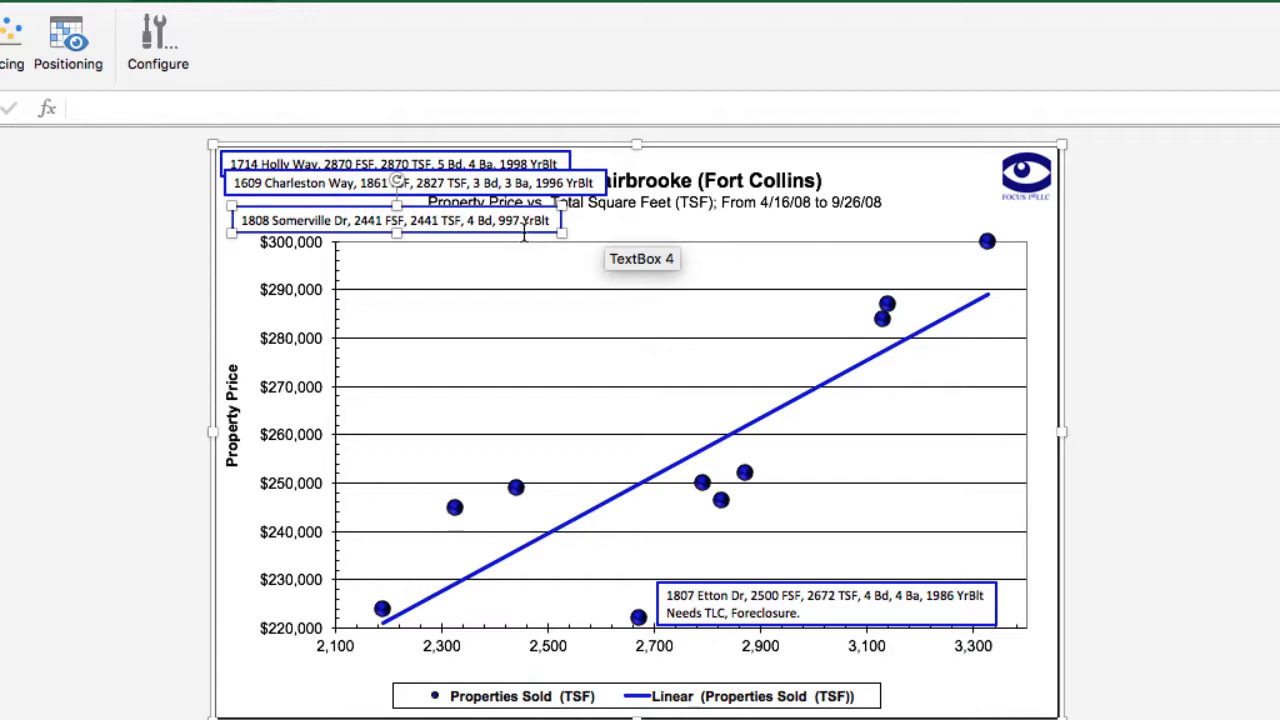
pyautogui.press('Delete')
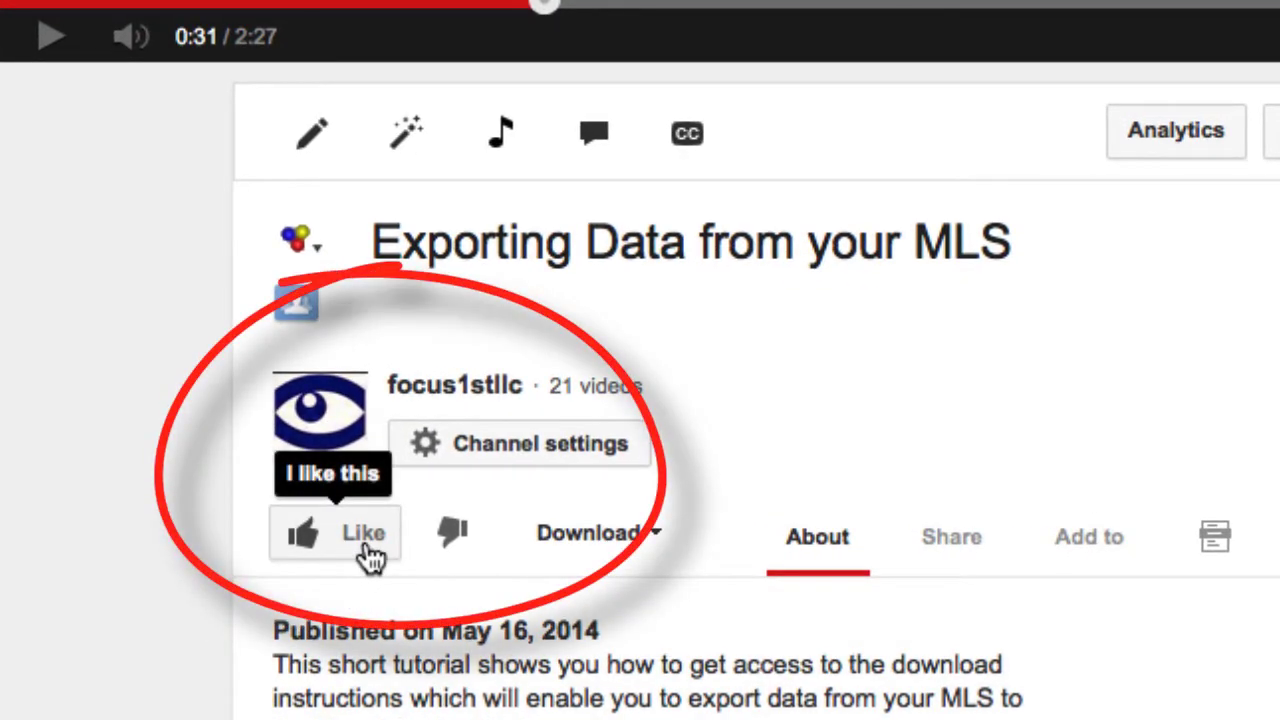
# Give the 'Exporting Data from your MLS' video a thumbs-up like.
pyautogui.click(368, 556)
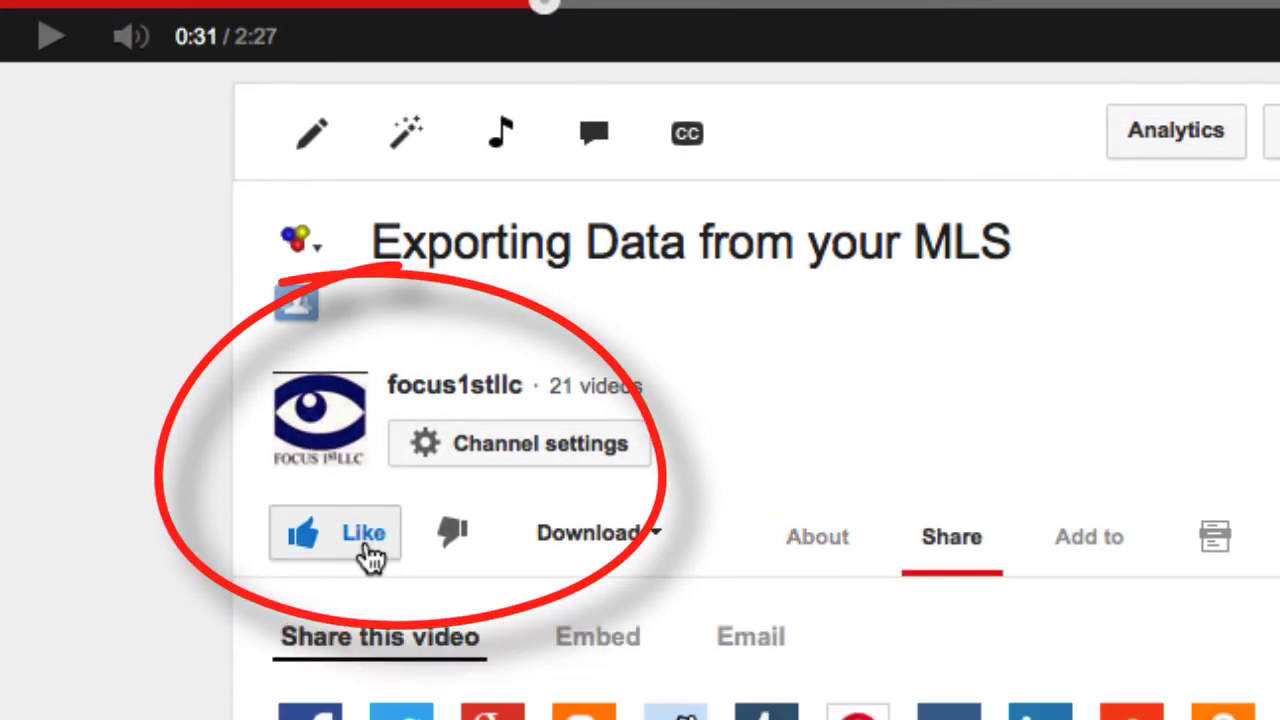